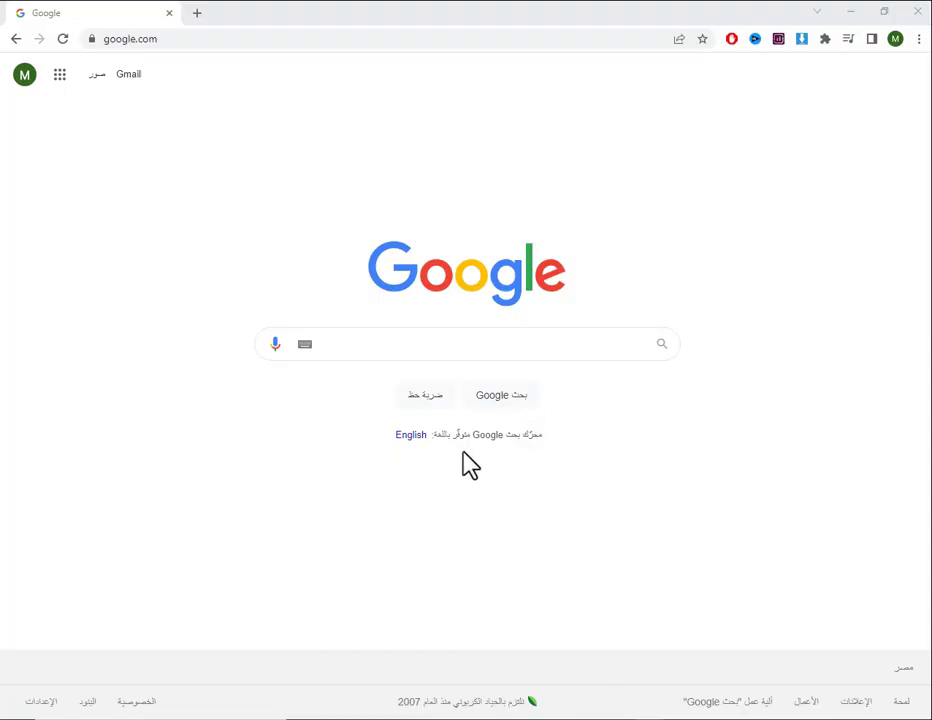
- Search Google for "mikrotik themes" and open the mikrotikthemes.airpoint.club template site
click(474, 341)
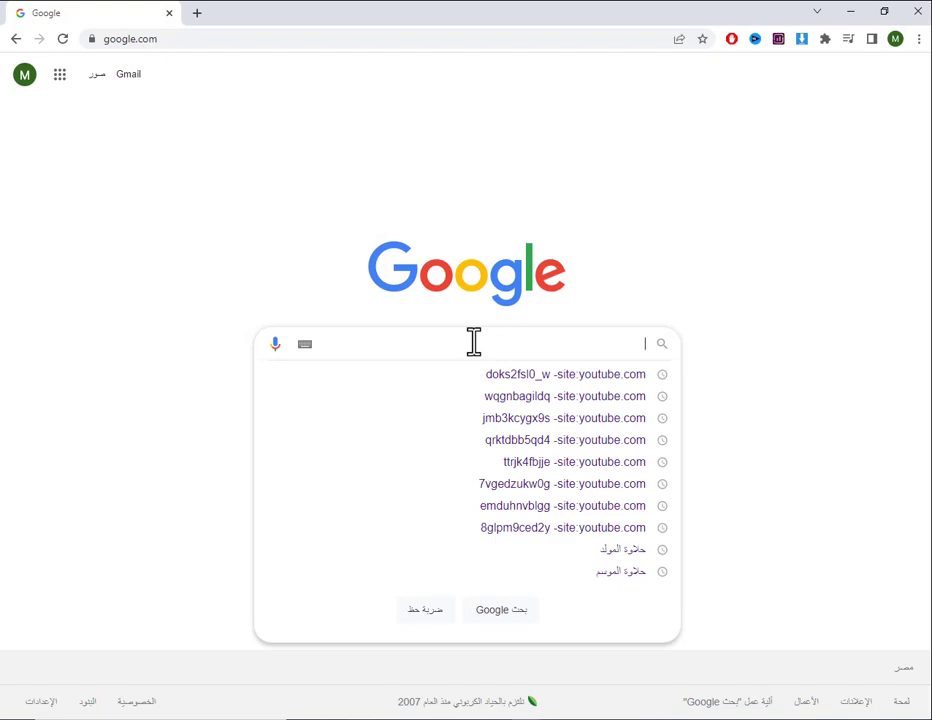
text(mik)
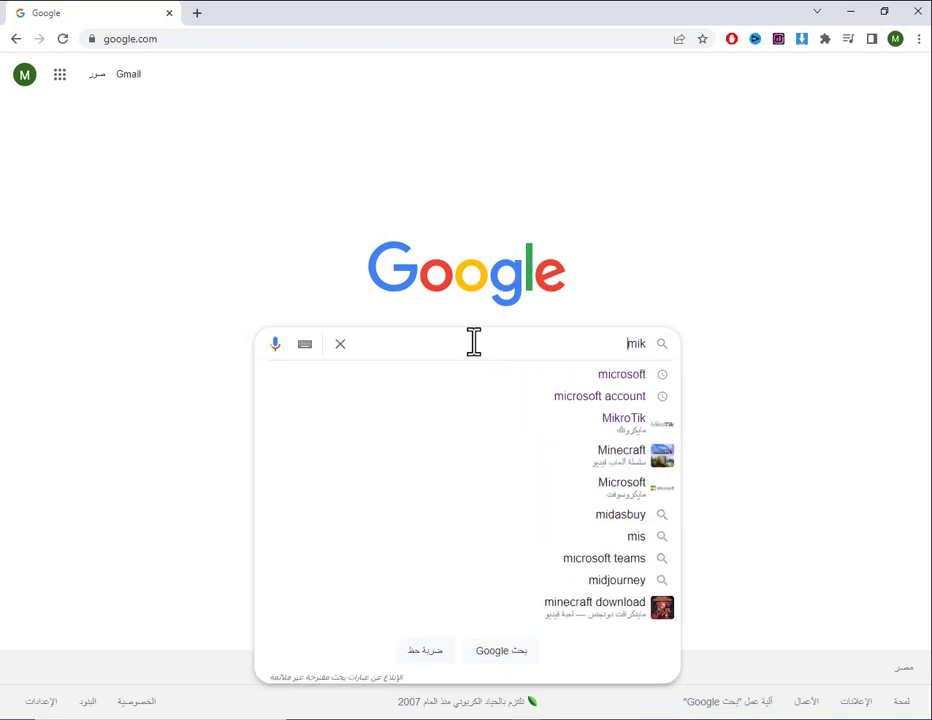
text(rotik)
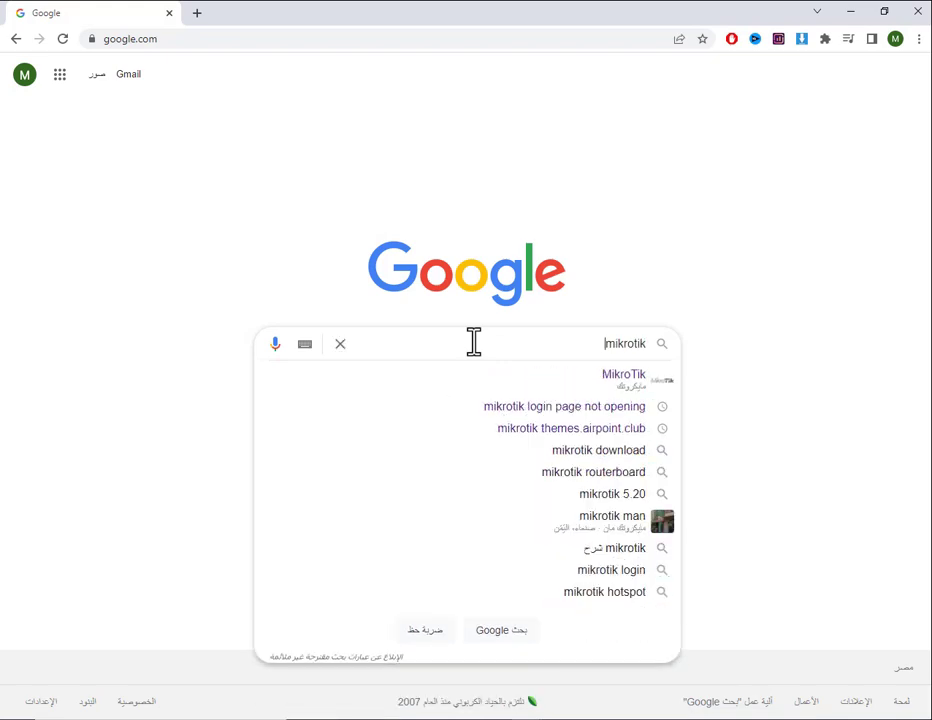
text( them)
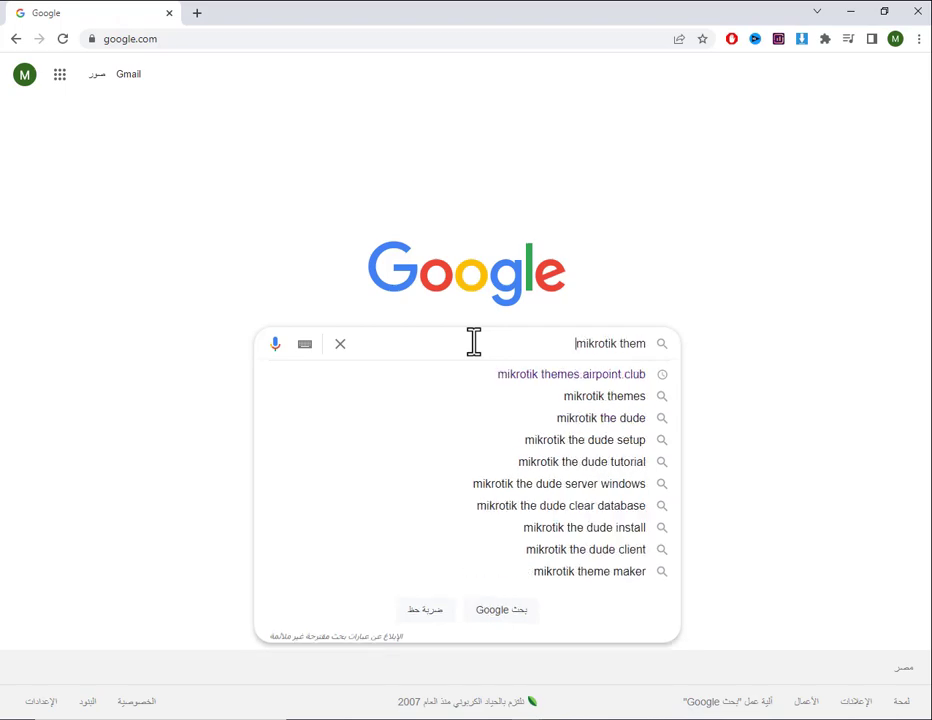
key(Down)
key(Down)
key(Return)
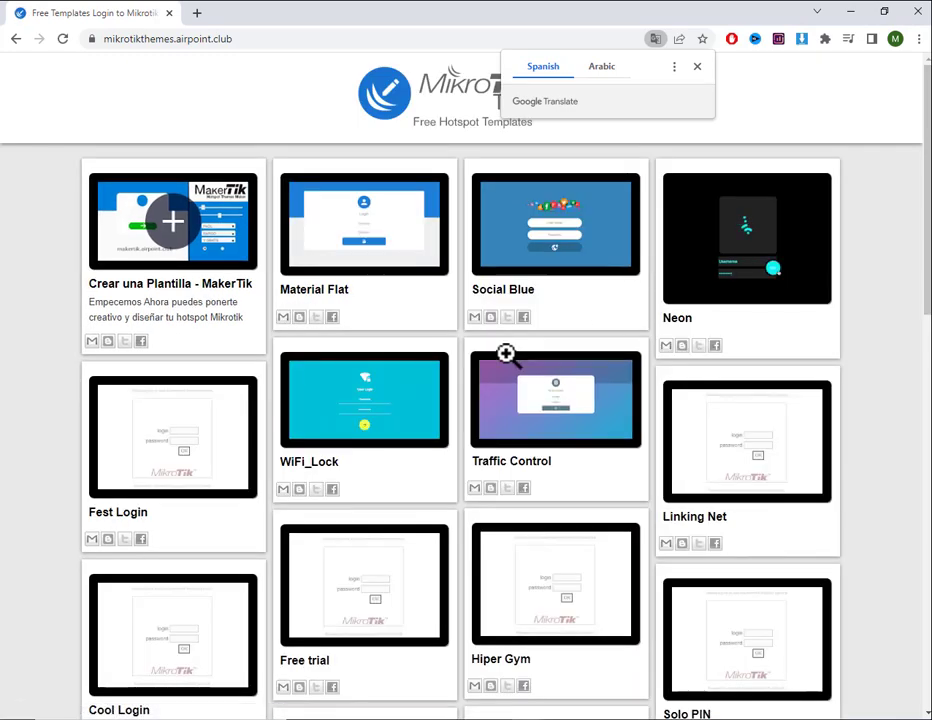
- Examine the Social Blue template's page, including its preview and description, and return to the template gallery
click(576, 233)
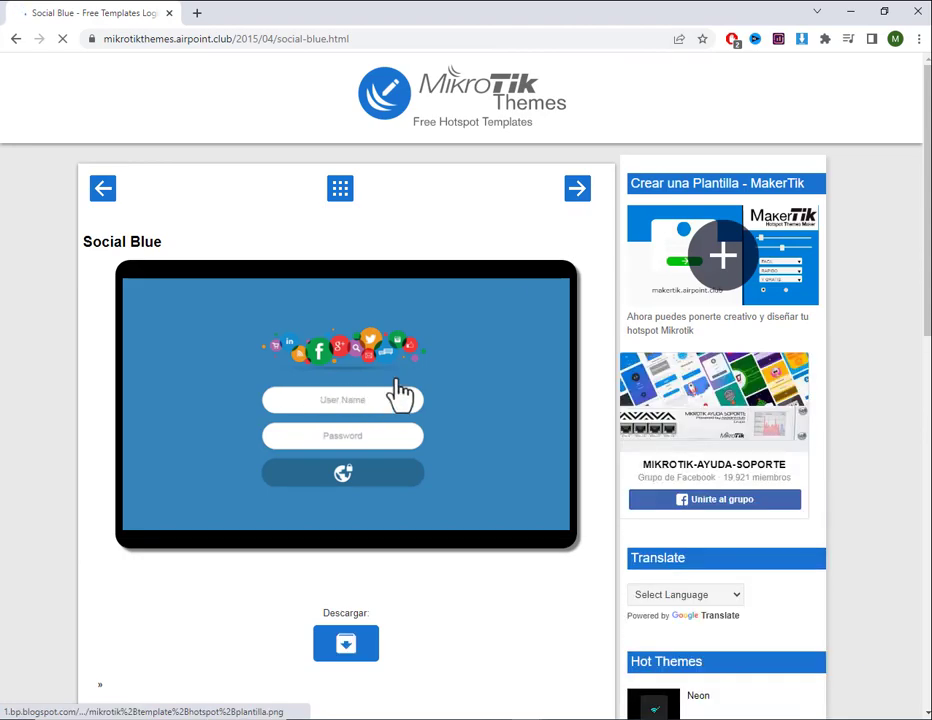
scroll(420, 405, down, 2)
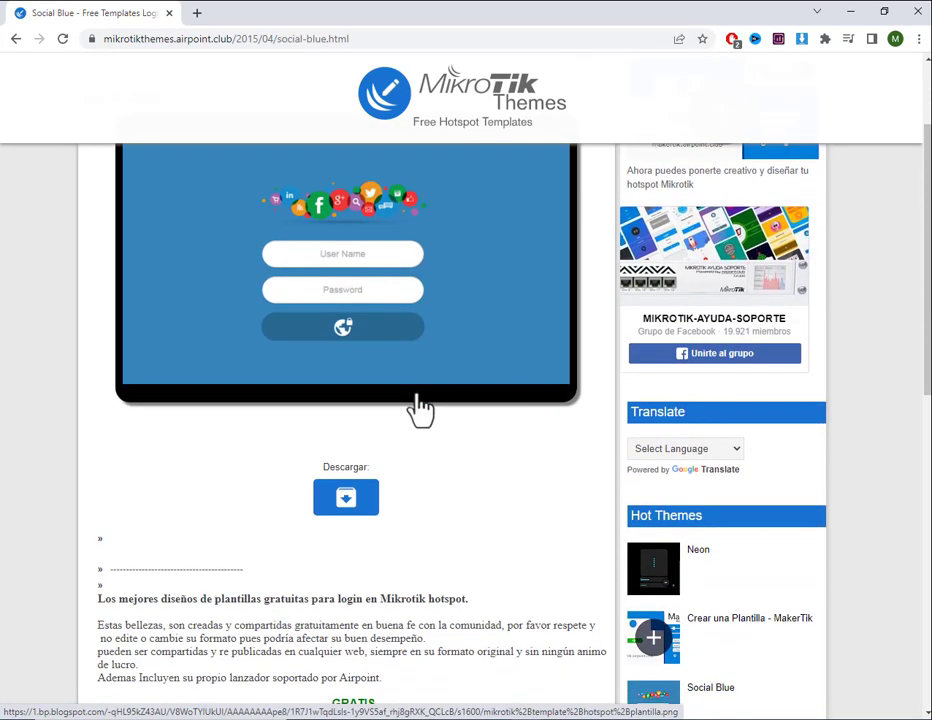
scroll(420, 405, down, 6)
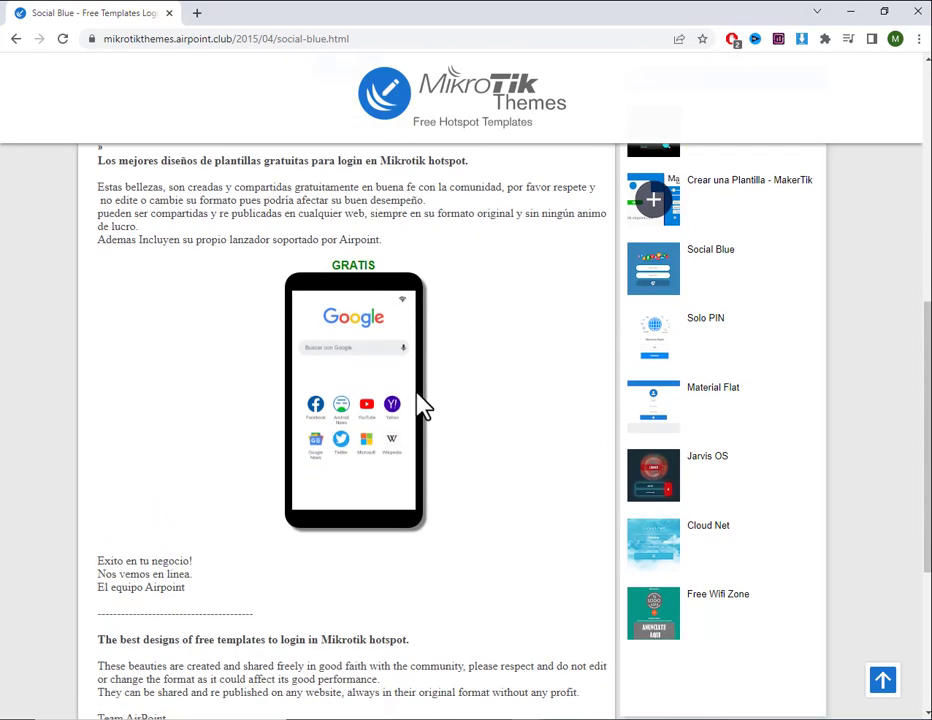
scroll(420, 405, up, 3)
scroll(420, 405, up, 5)
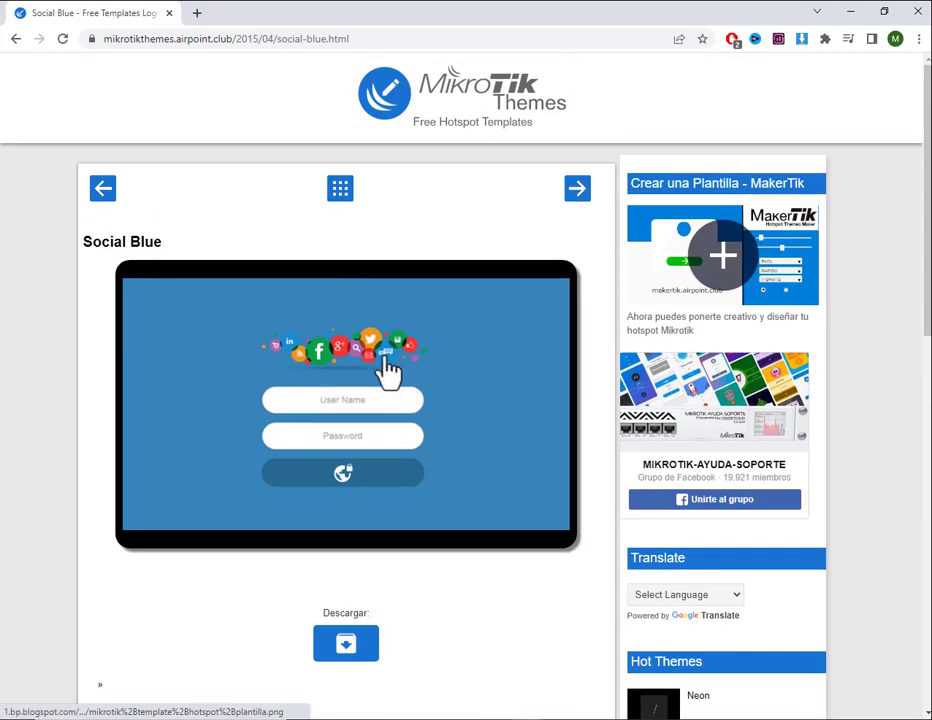
click(16, 39)
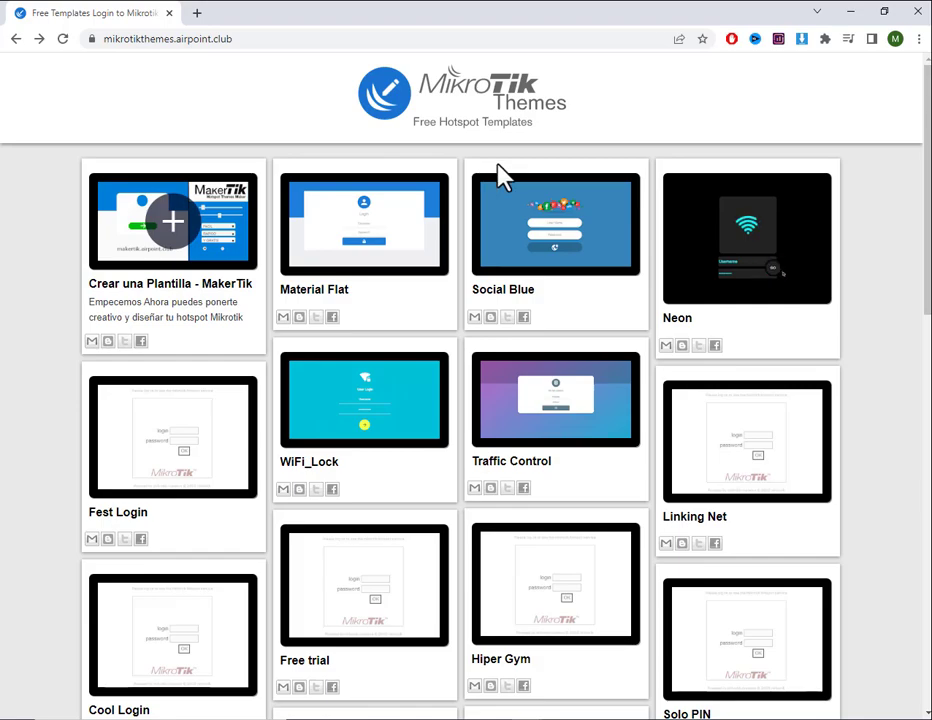
- Browse the hotspot template gallery and open the Neon template's page to view its preview
scroll(503, 178, down, 10)
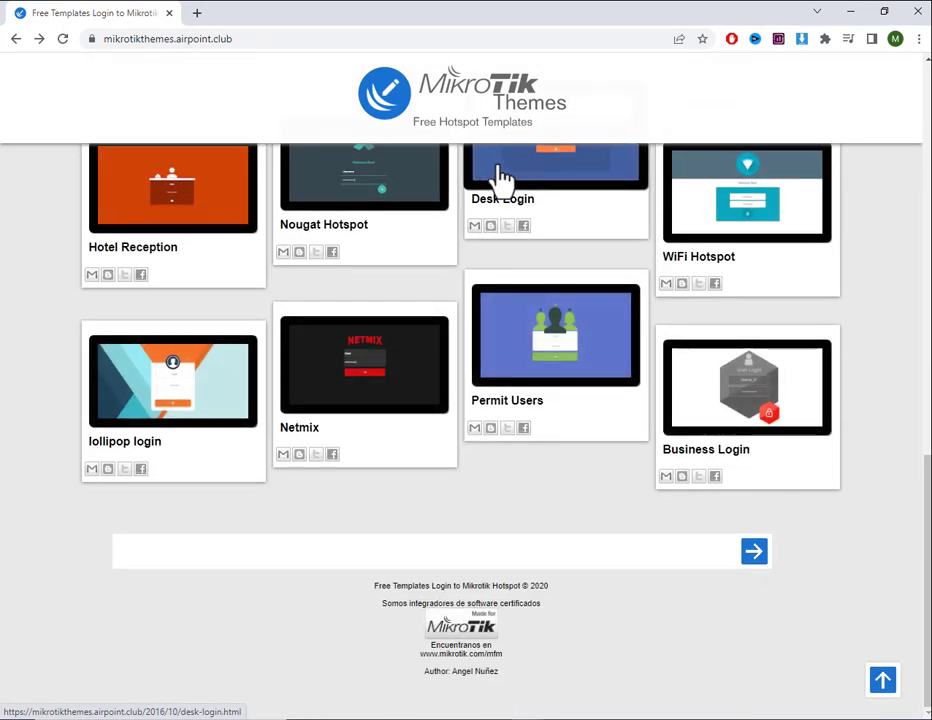
scroll(497, 163, up, 9)
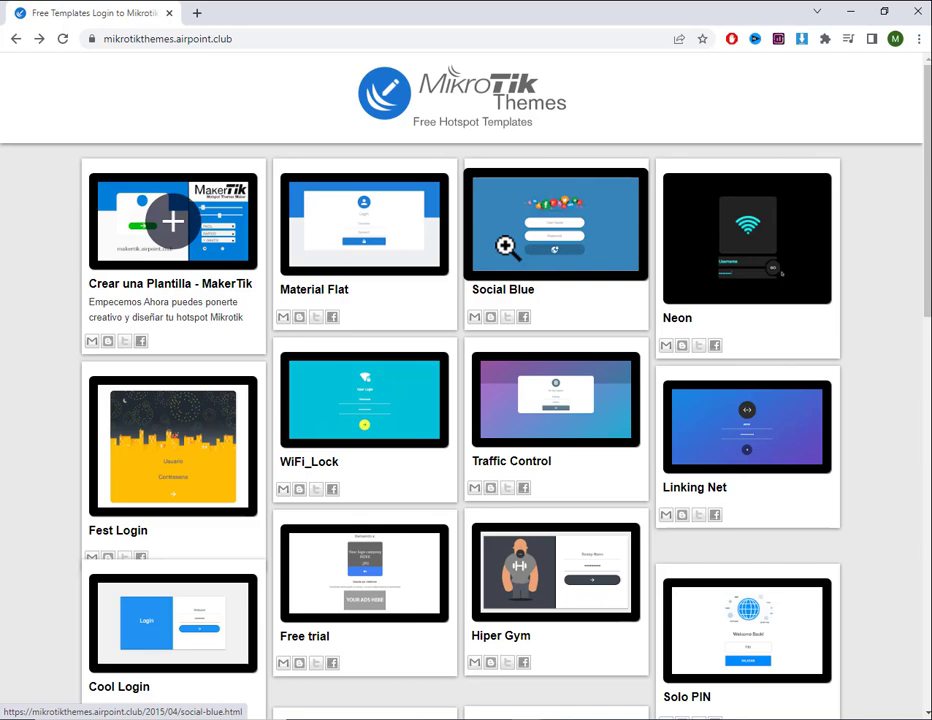
click(714, 258)
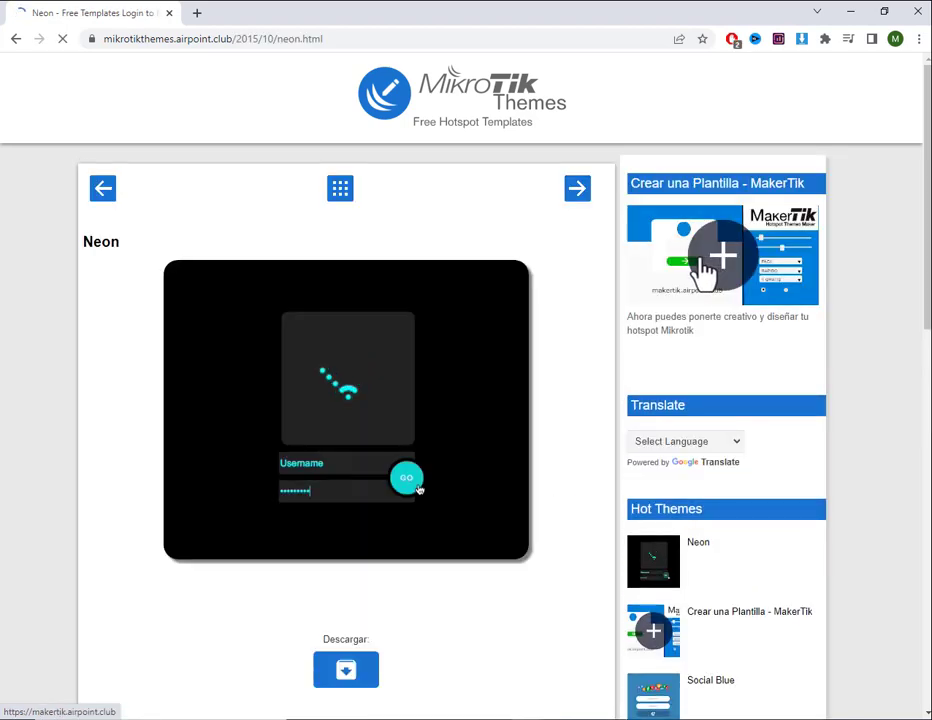
scroll(668, 415, down, 1)
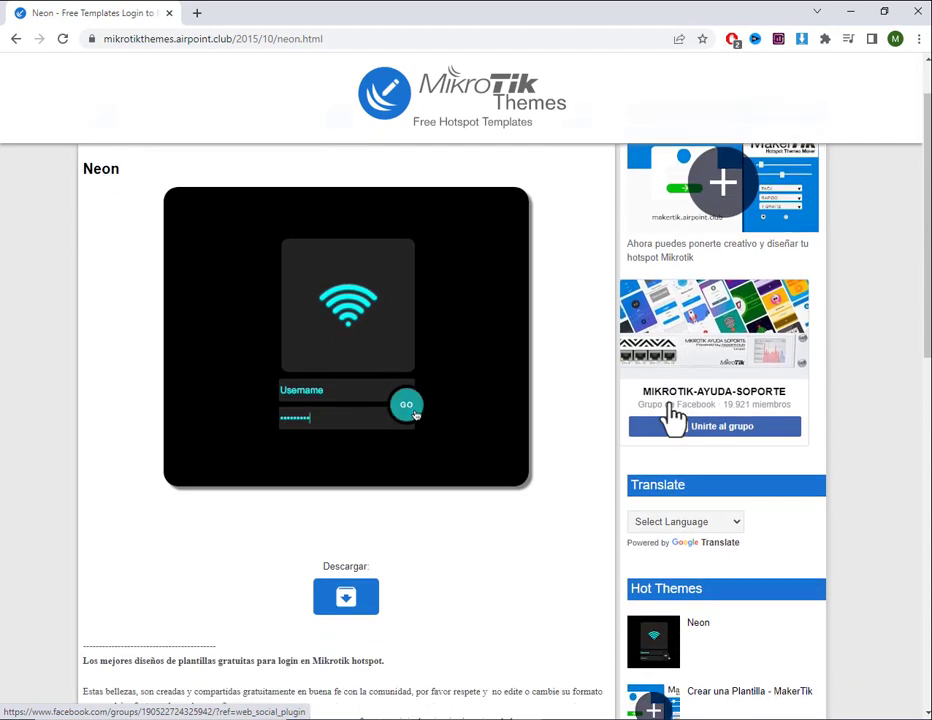
scroll(668, 462, down, 1)
- Translate the Neon template page into English using the site's language selector
click(724, 446)
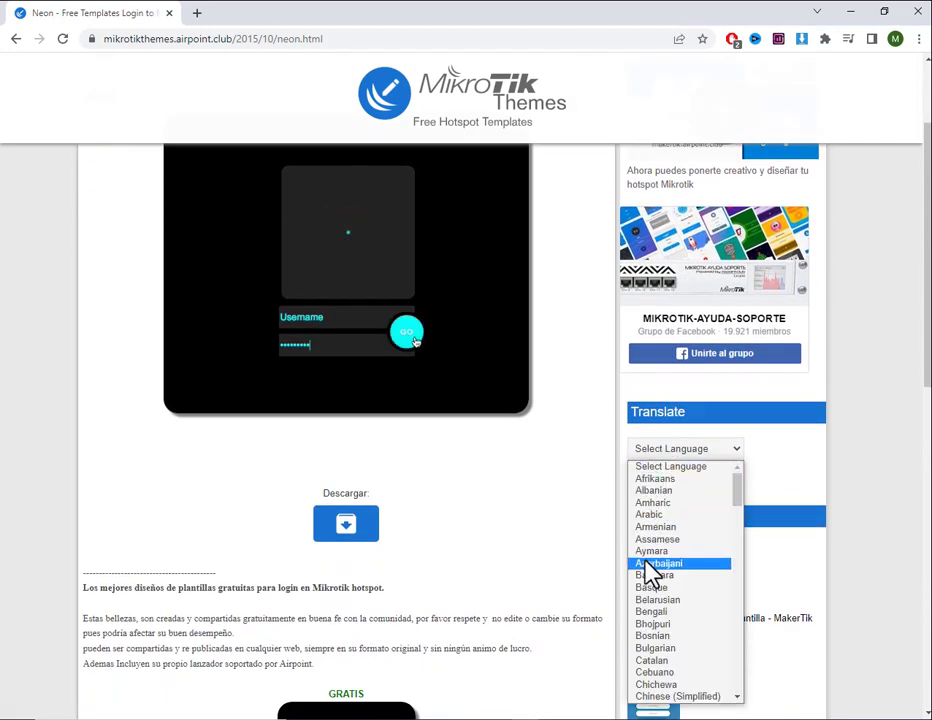
scroll(661, 520, down, 8)
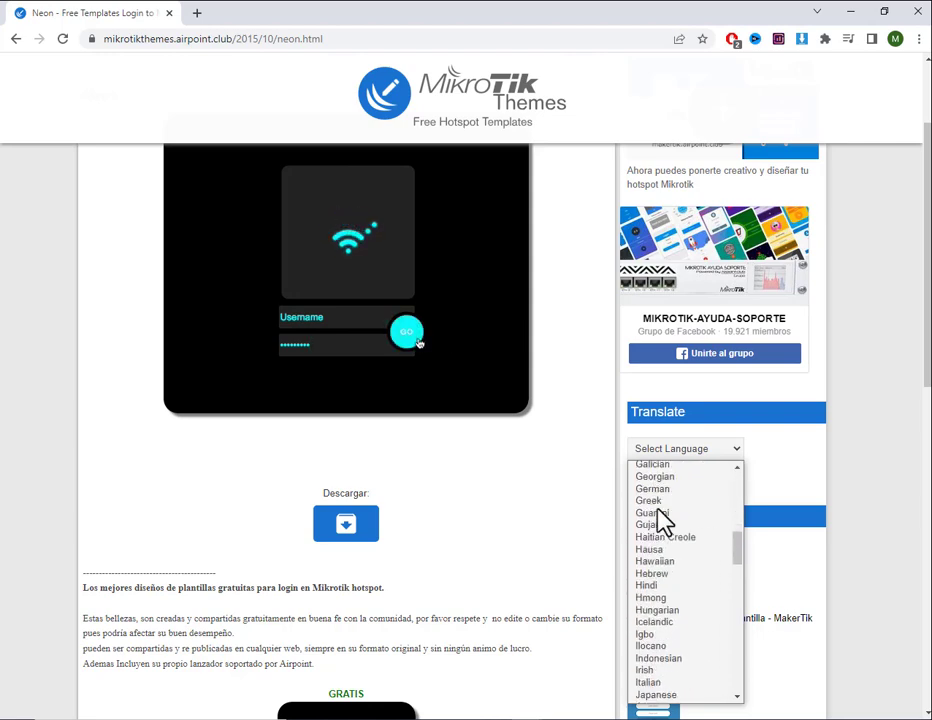
scroll(662, 520, up, 6)
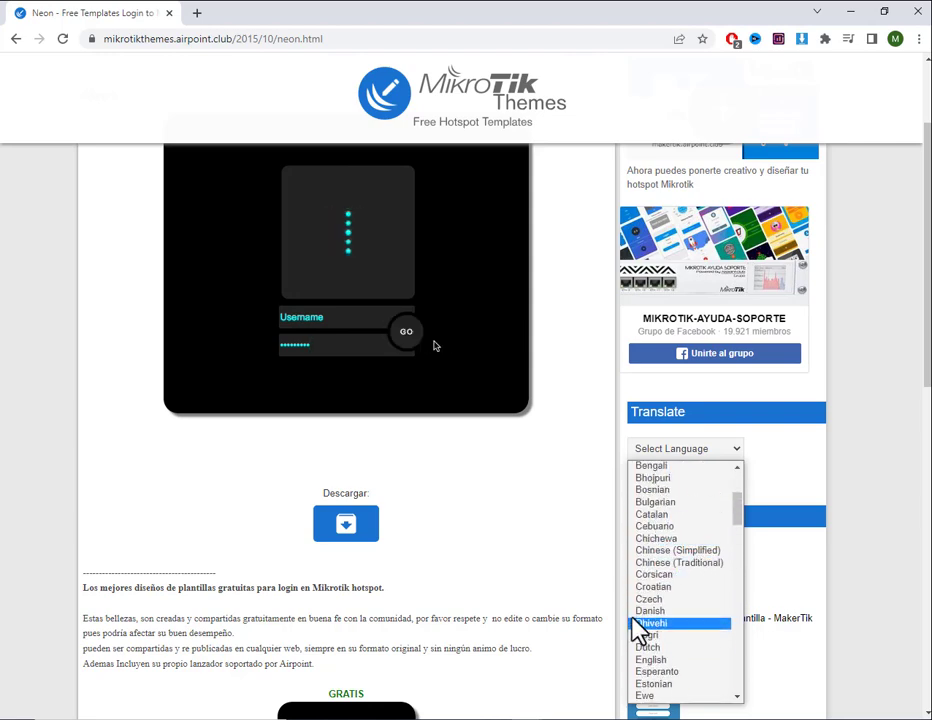
click(640, 661)
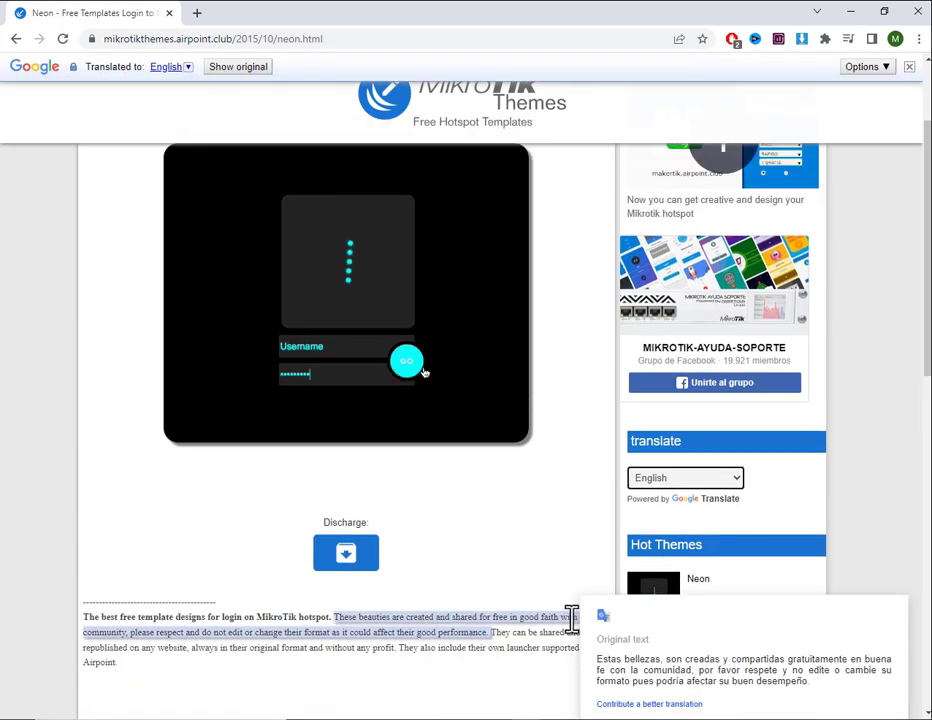
- Return to the template gallery and open the Social_Purple template's page
click(15, 39)
scroll(538, 310, up, 2)
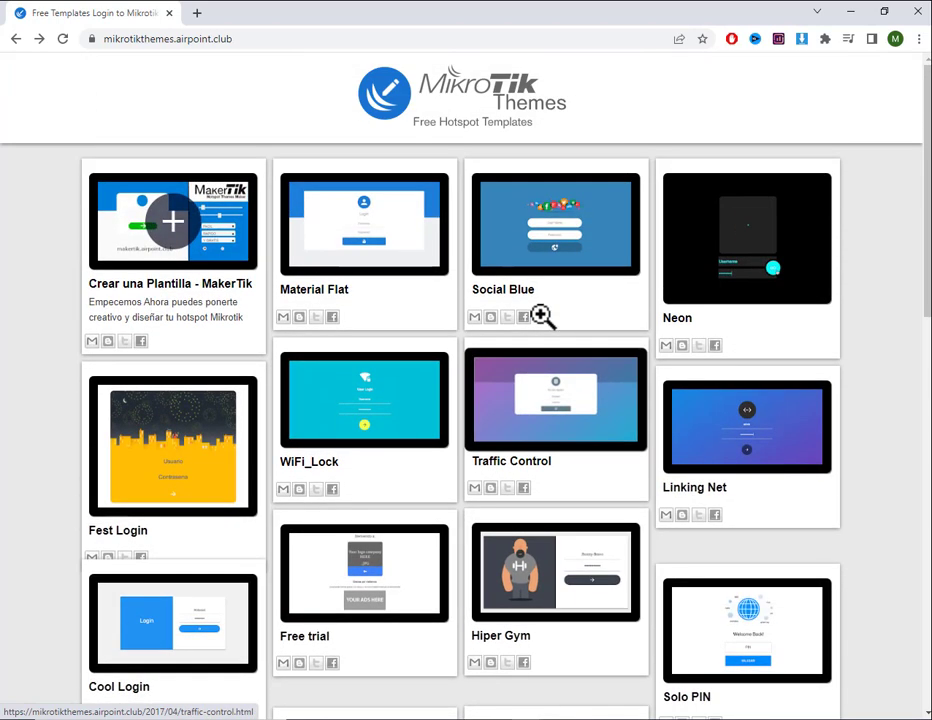
scroll(547, 327, down, 3)
scroll(541, 330, down, 2)
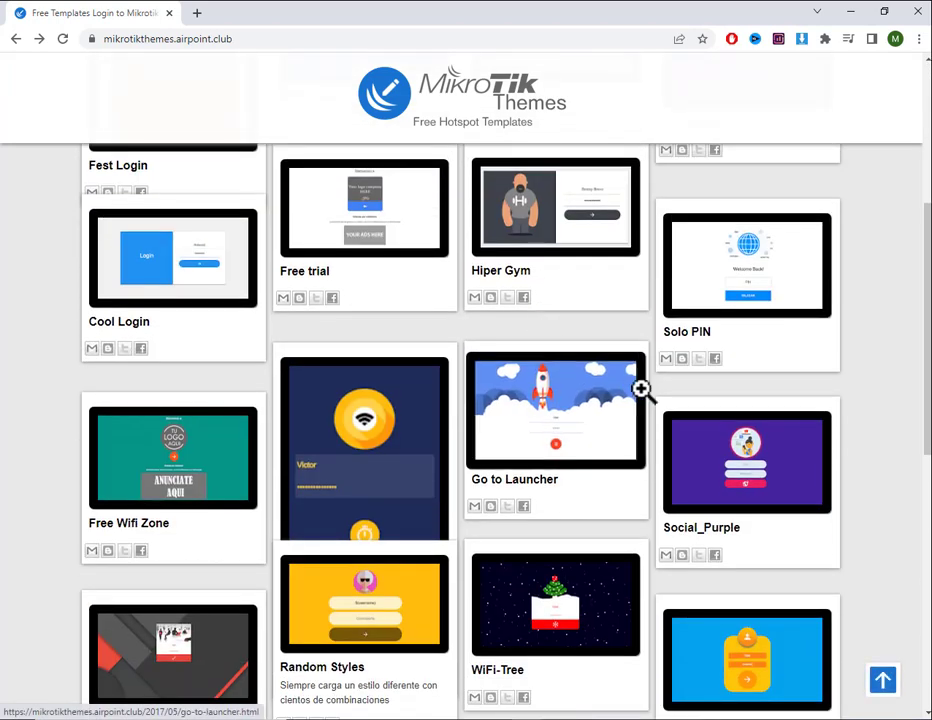
click(722, 480)
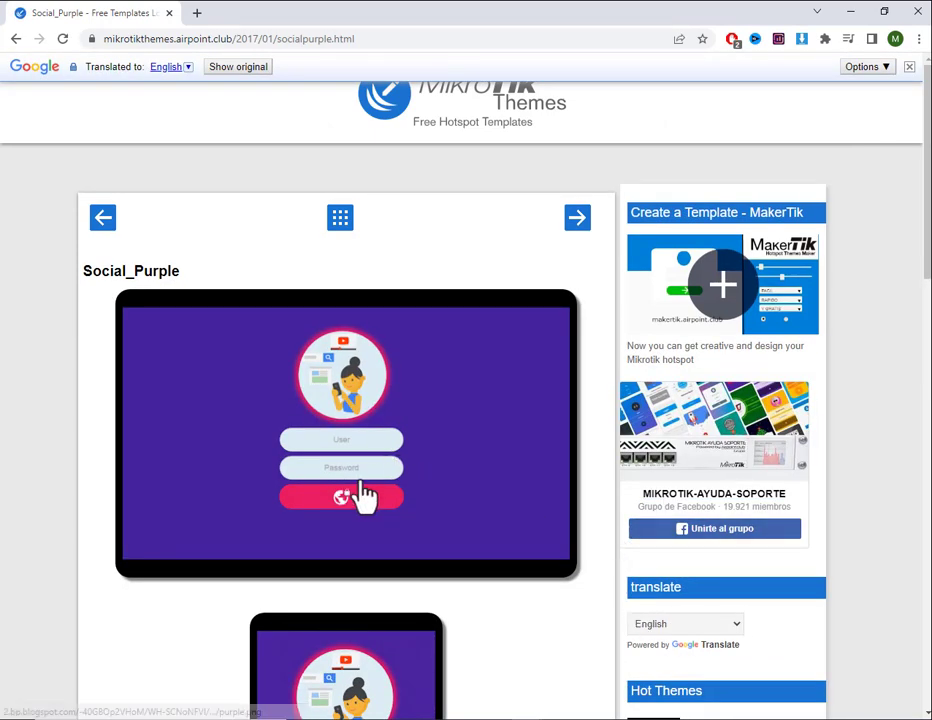
- Review the Social_Purple template's page and download its package
scroll(318, 415, down, 7)
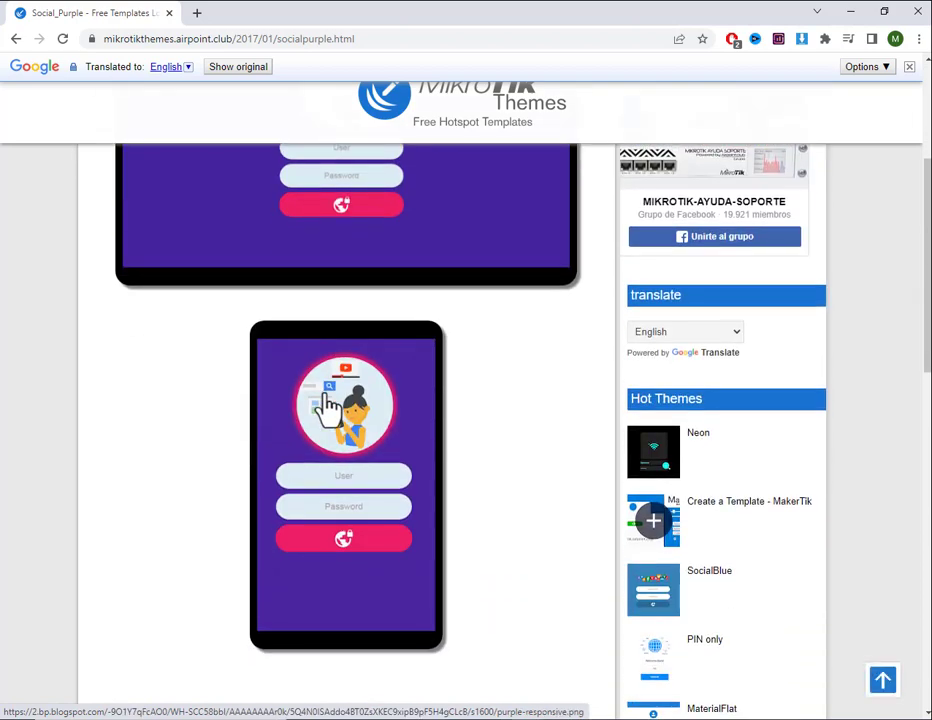
scroll(333, 405, down, 5)
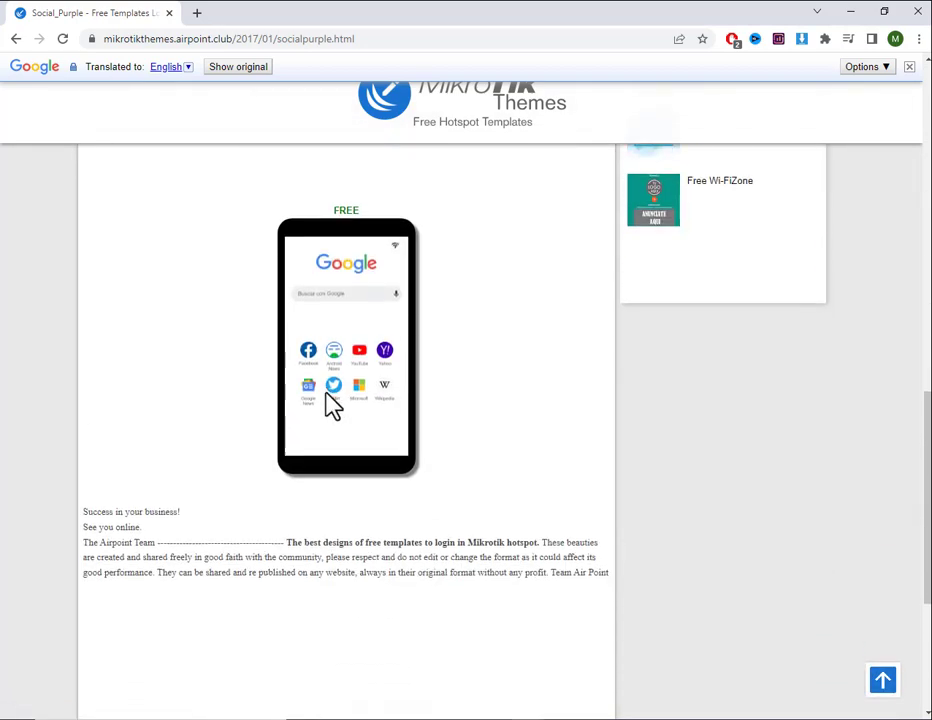
scroll(333, 405, up, 8)
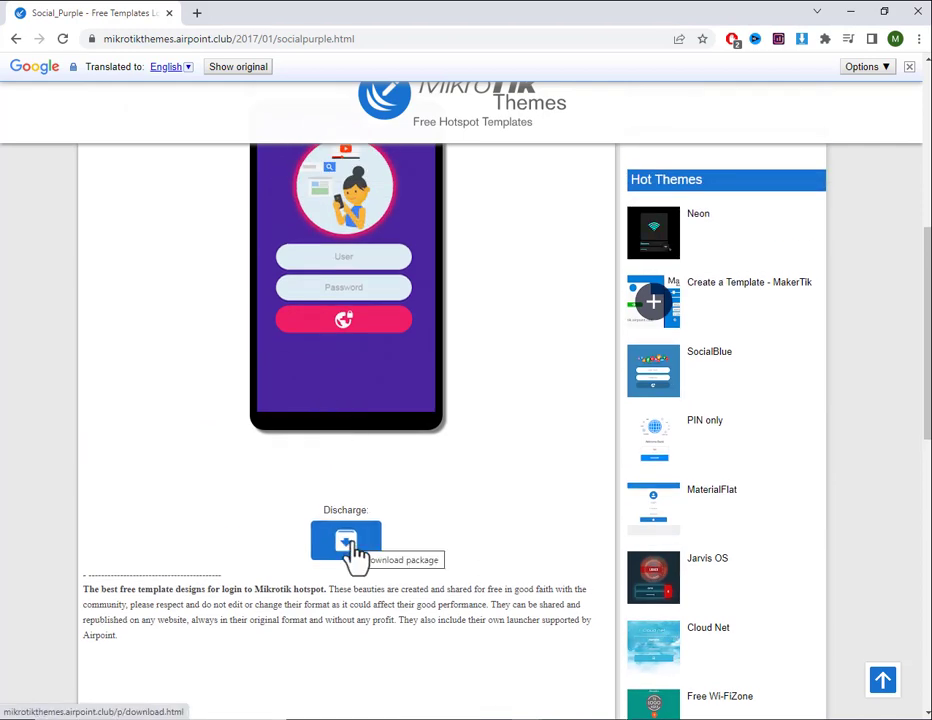
click(351, 541)
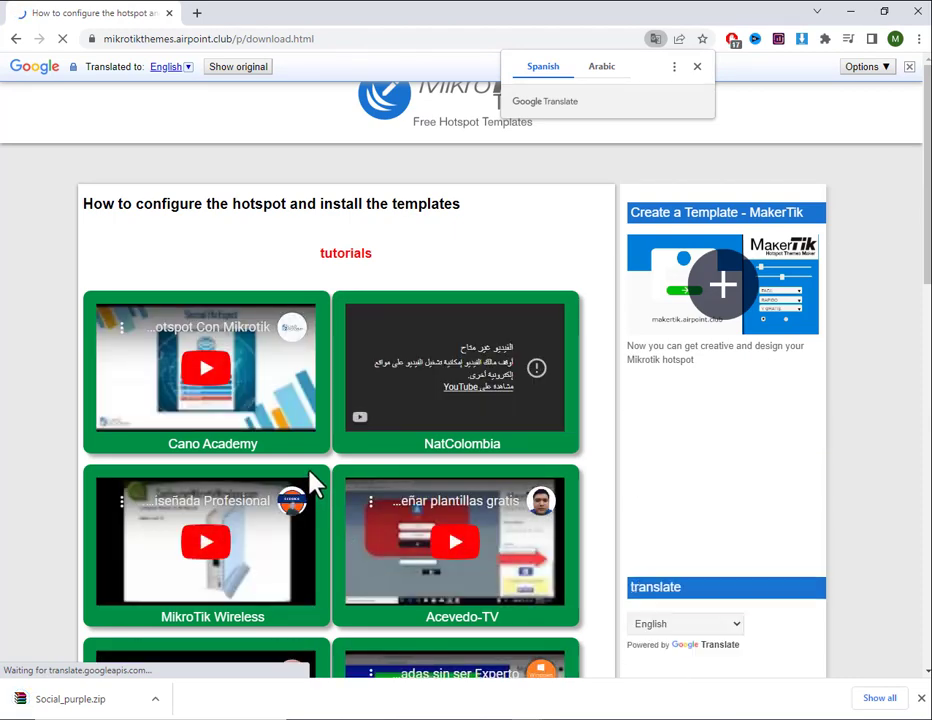
- Look through the installation tutorials page and show the downloaded Social_purple.zip in its folder
scroll(310, 484, down, 1)
scroll(310, 484, down, 3)
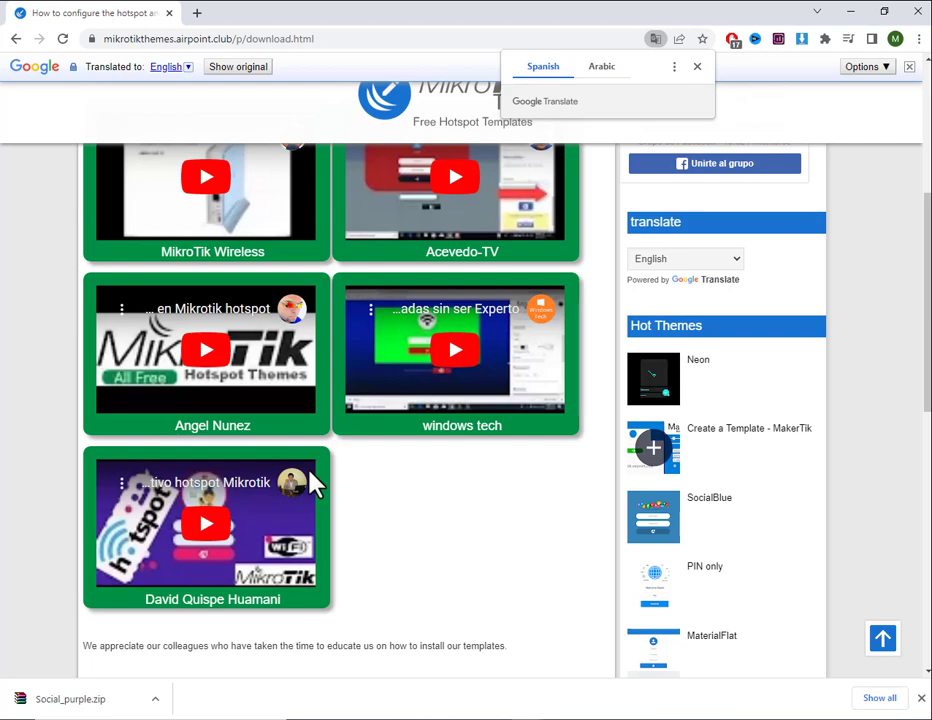
click(158, 700)
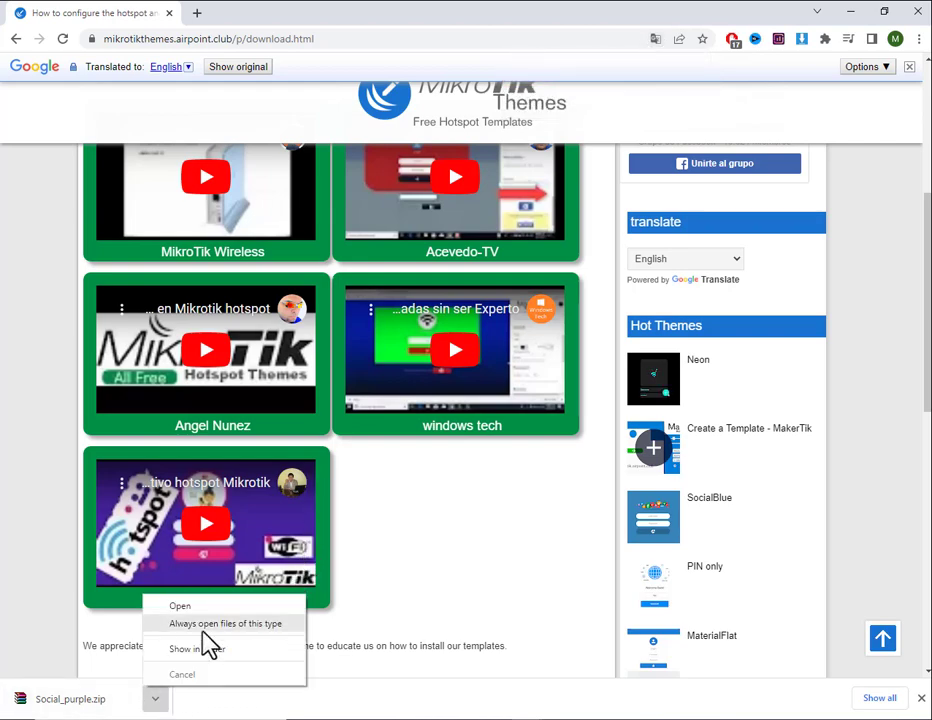
click(205, 649)
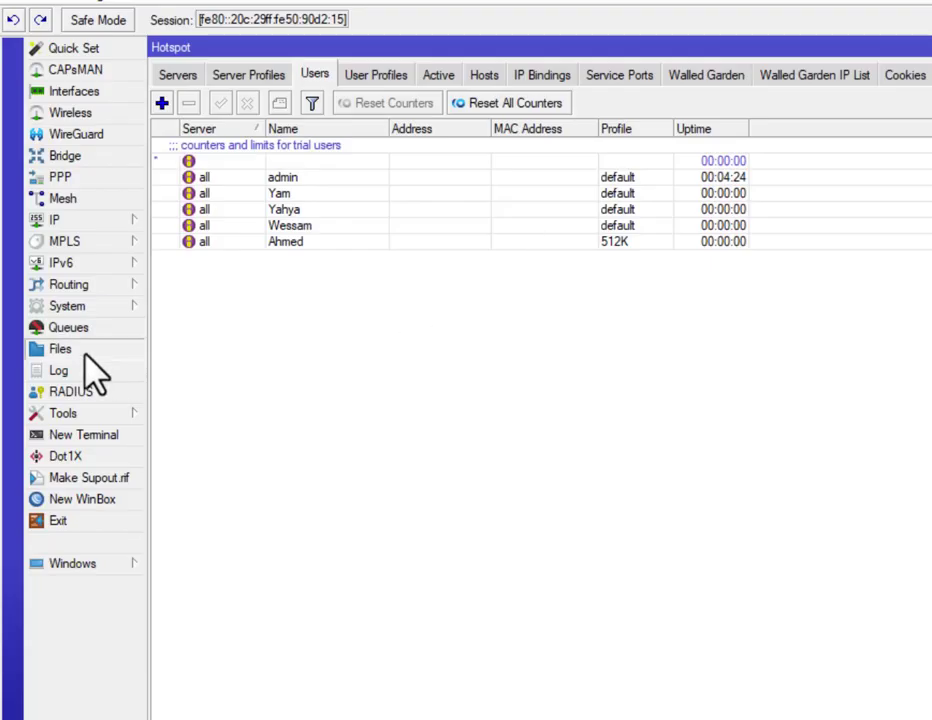
- Open the router's file list in WinBox and delete the hotspot directory
click(72, 349)
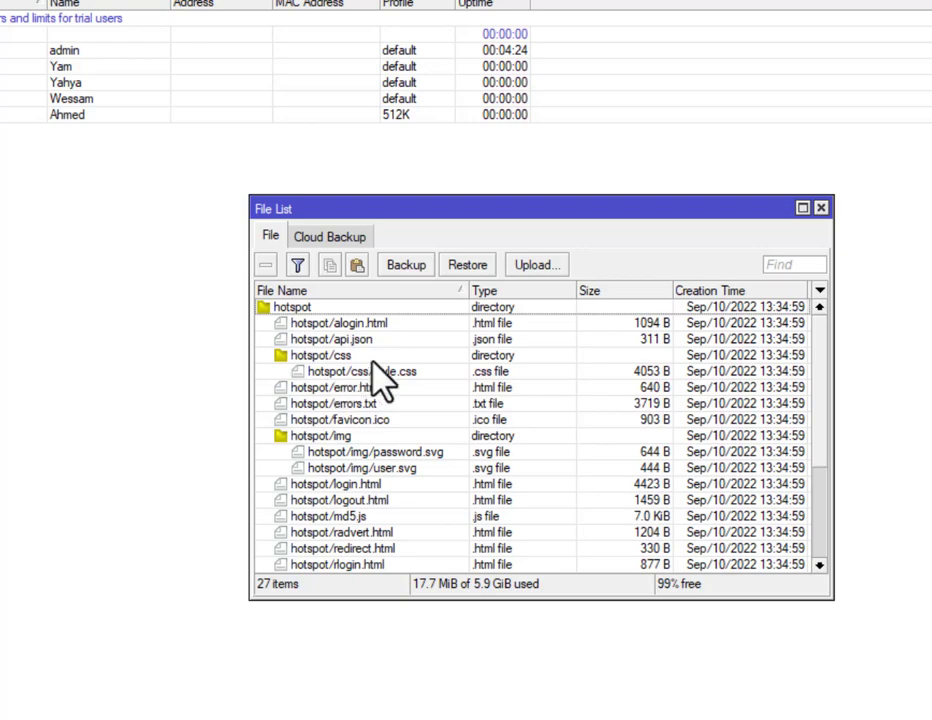
click(338, 309)
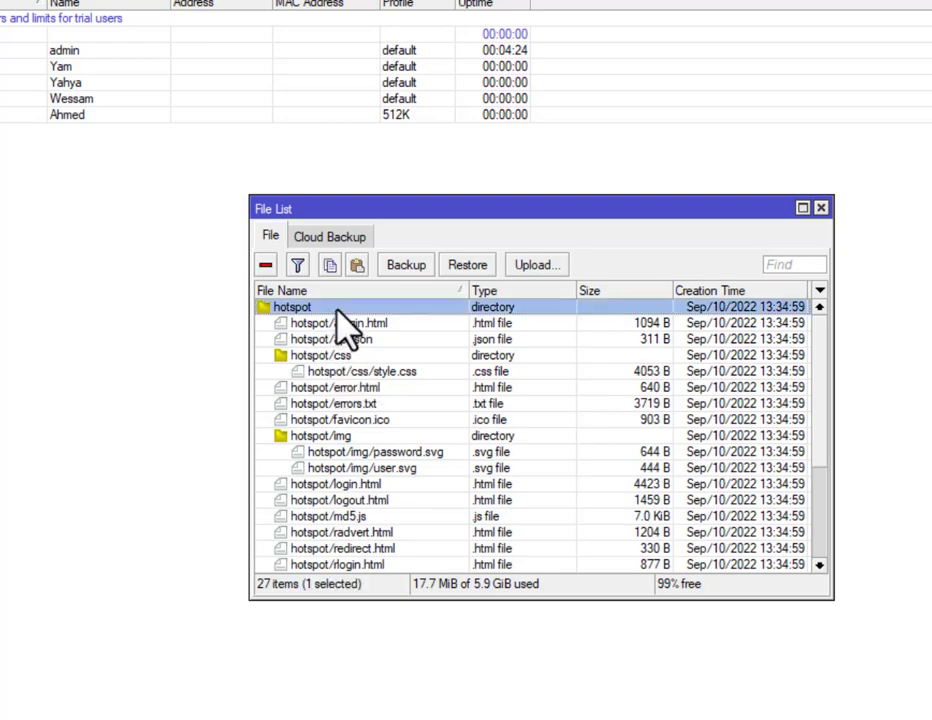
key(Delete)
click(338, 309)
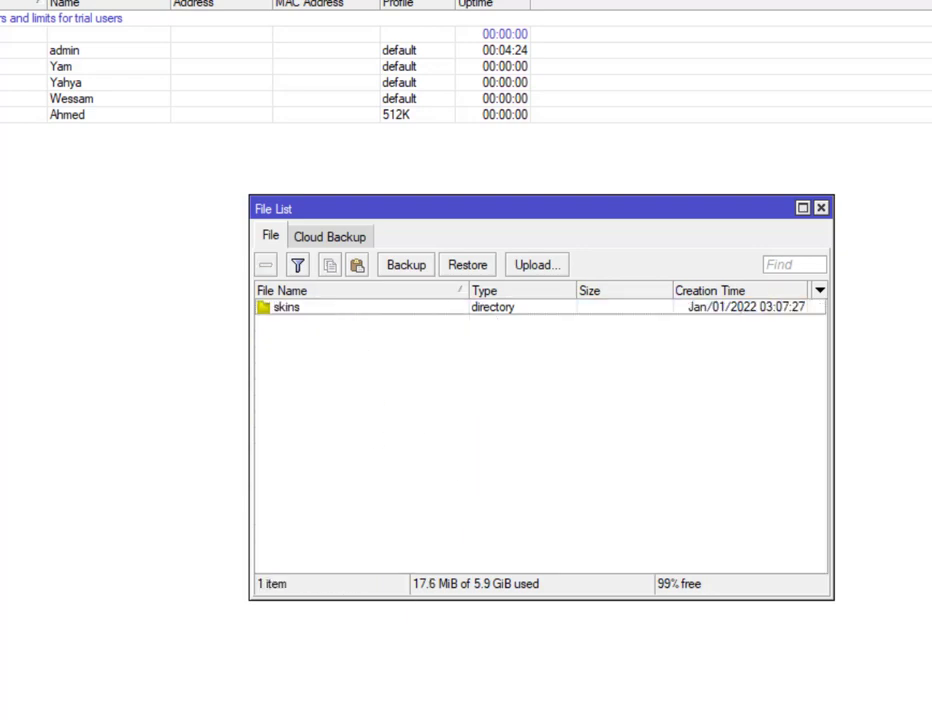
- Arrange the Explorer and File List windows side by side and copy the hotspot folder from Downloads\Social_purple into the router's file list
click(330, 693)
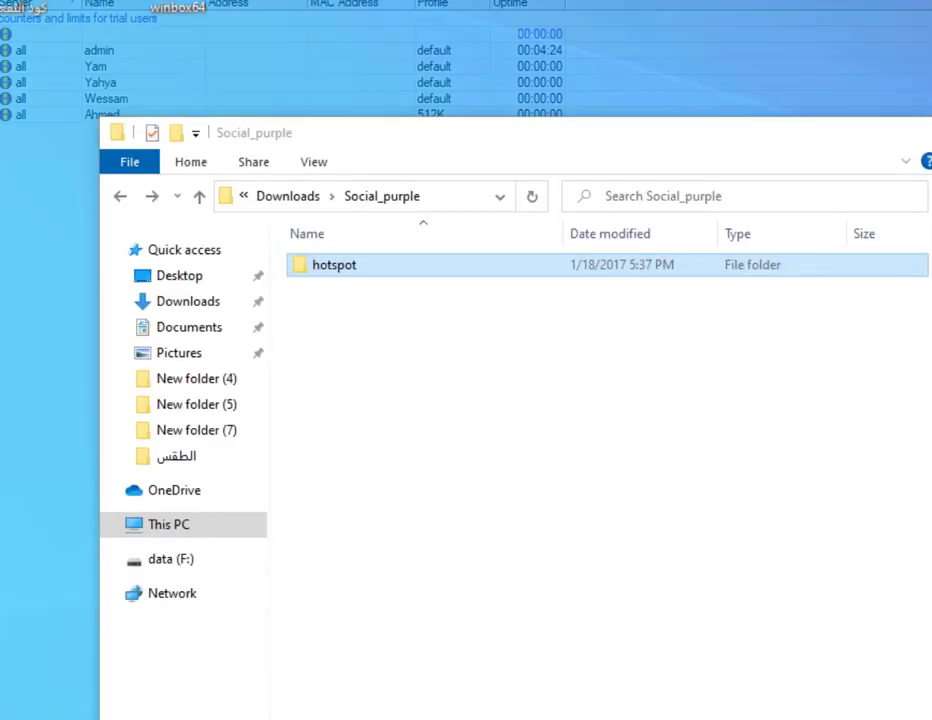
drag(497, 141, 860, 137)
drag(447, 220, 143, 150)
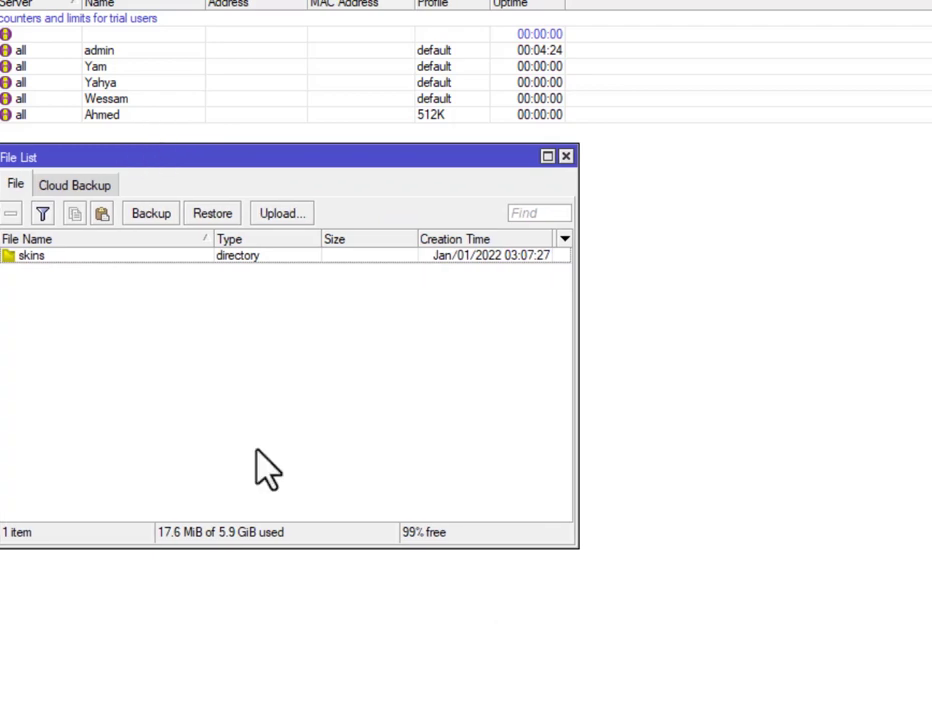
key(alt+Tab)
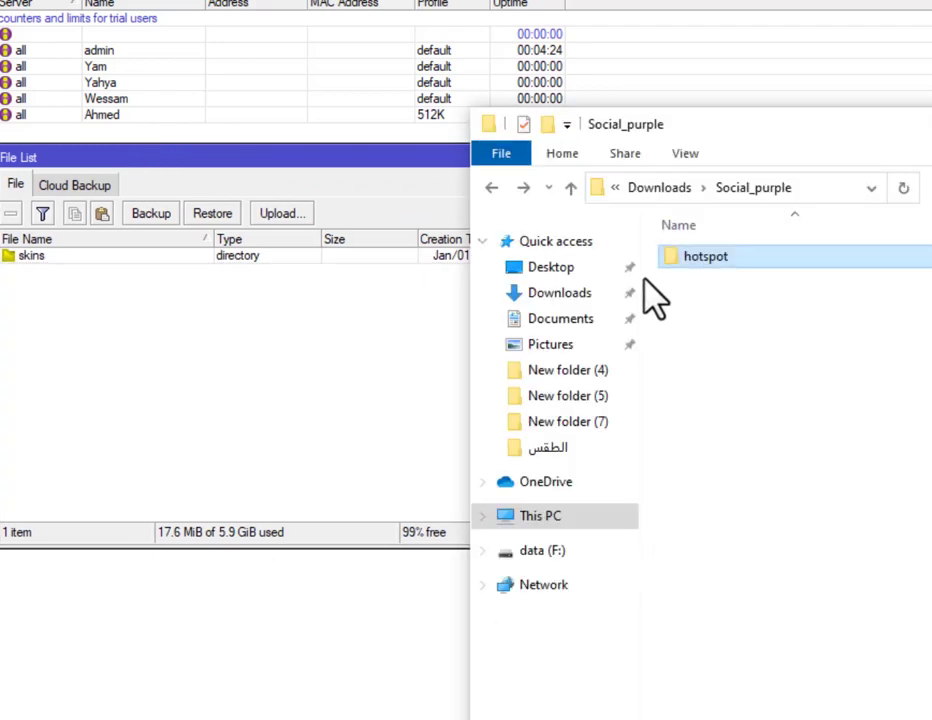
drag(716, 262, 206, 373)
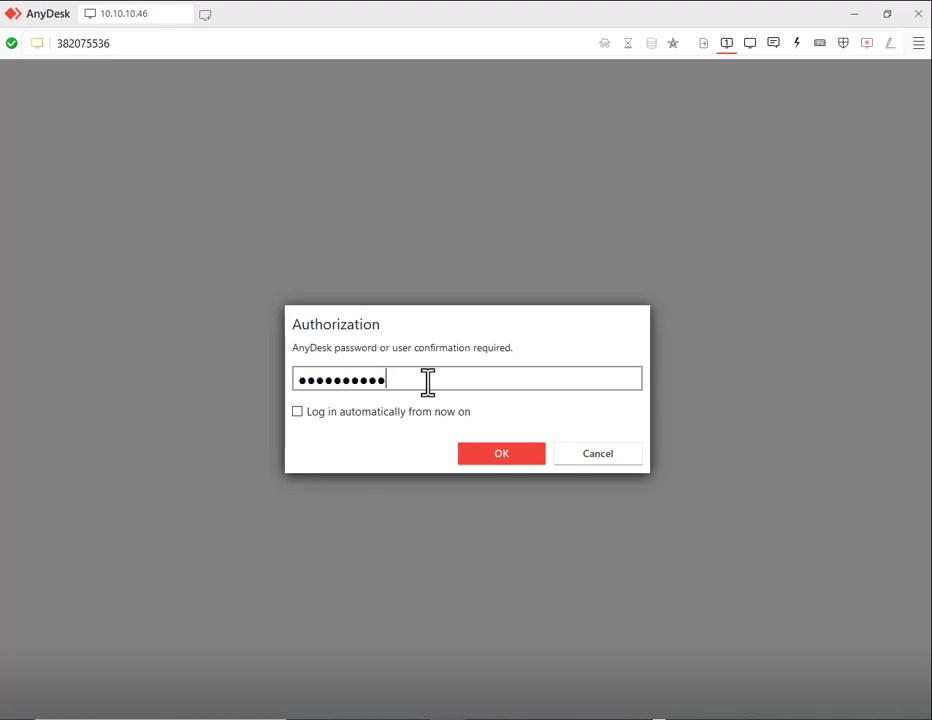
- Enter the AnyDesk access password to authorize the remote session with the client computer
text(••)
key(Return)
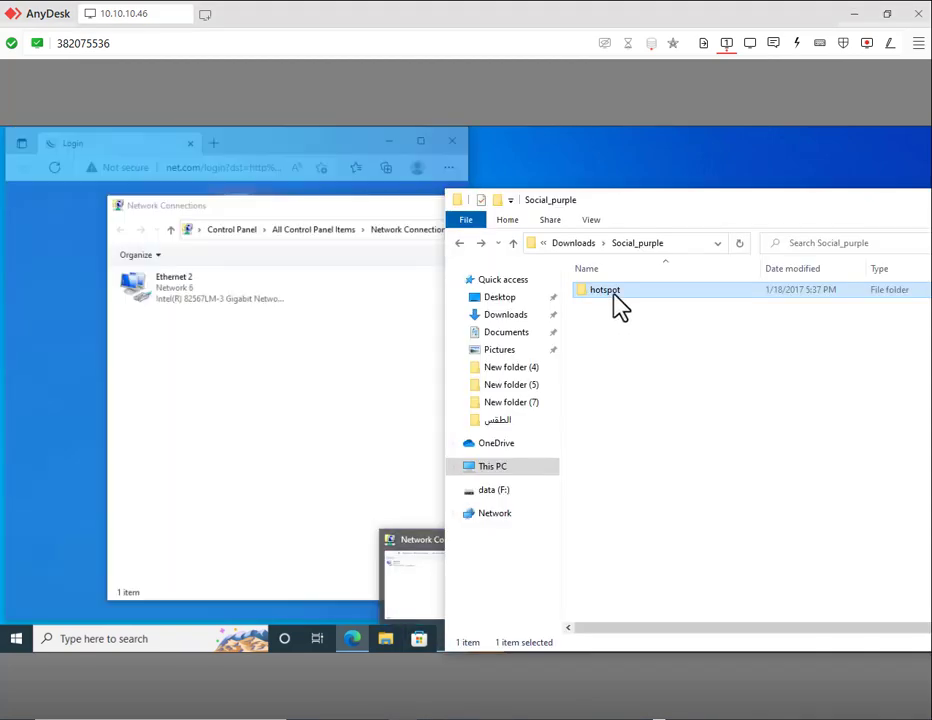
- Open the hotspot folder inside Social_purple and view its logo image
double_click(614, 295)
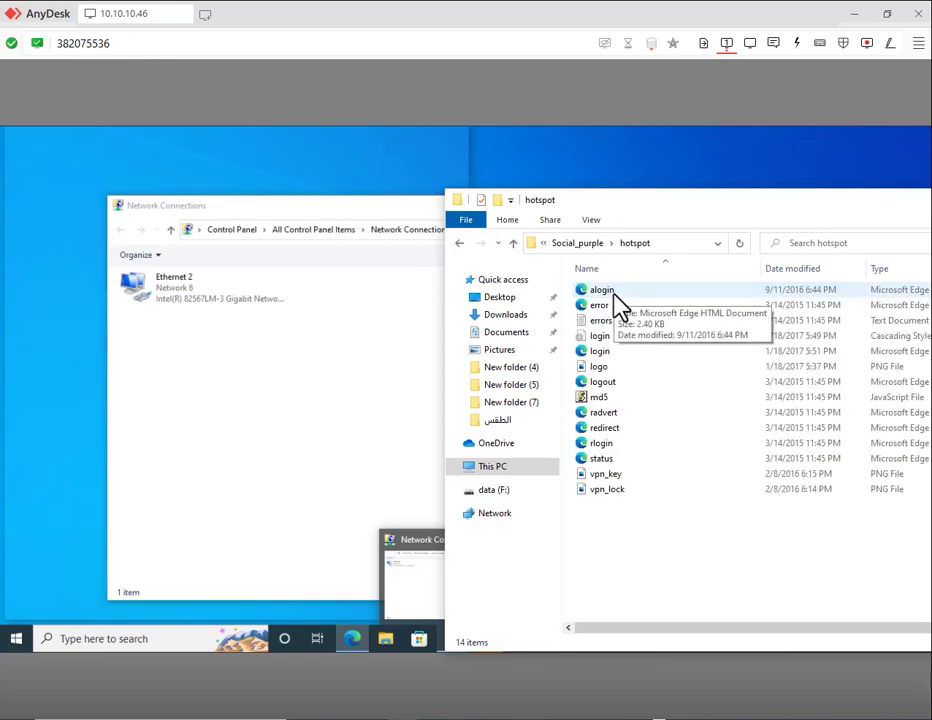
click(600, 368)
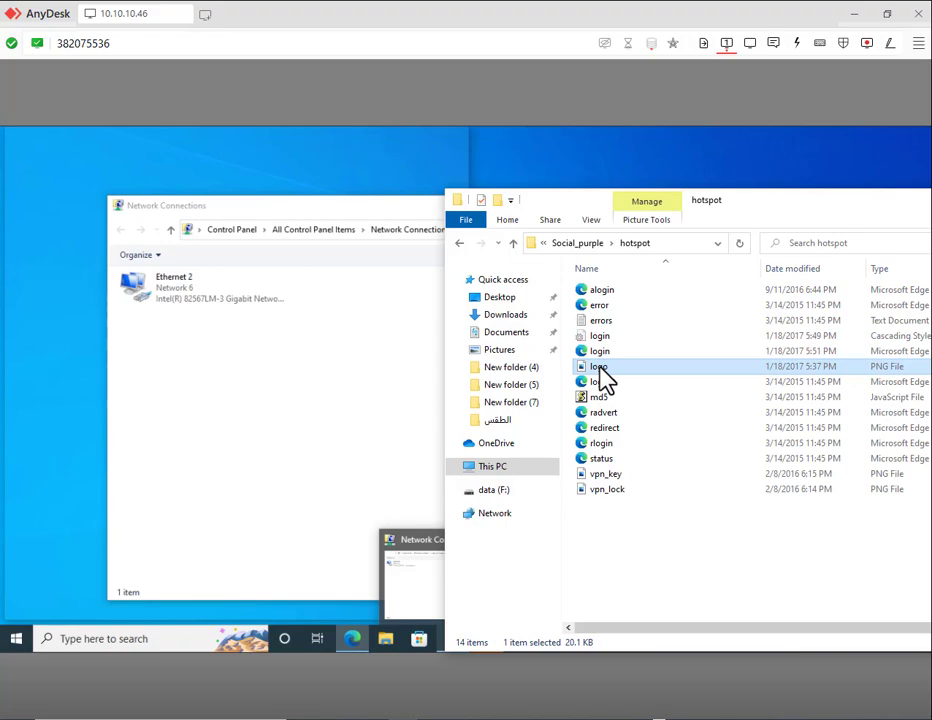
double_click(601, 368)
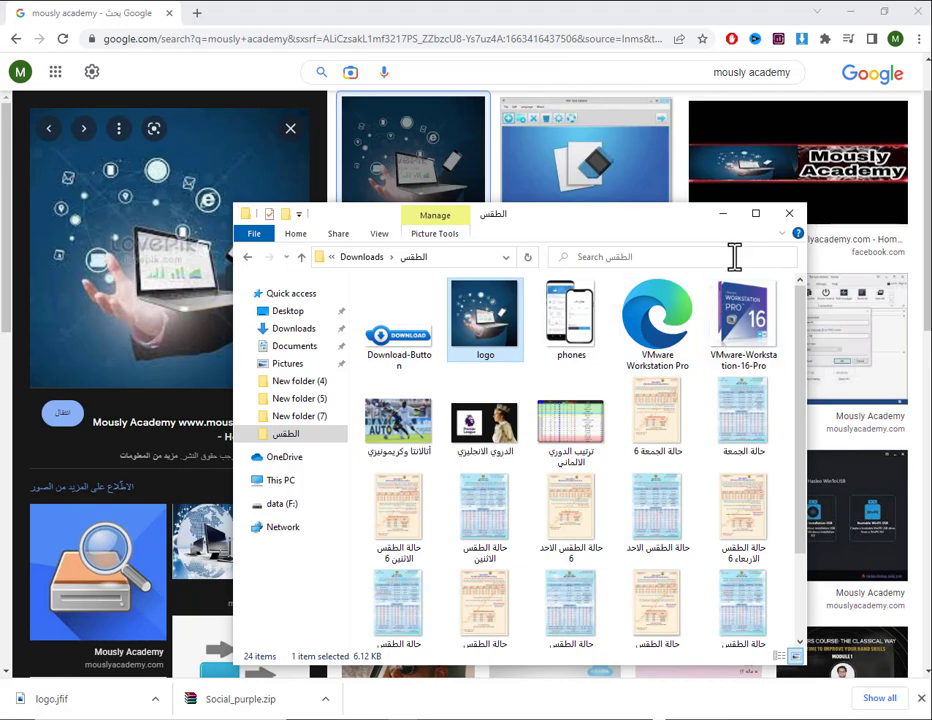
- Open the downloaded logo picture from the Downloads\الطقس folder for editing in Paint
click(789, 213)
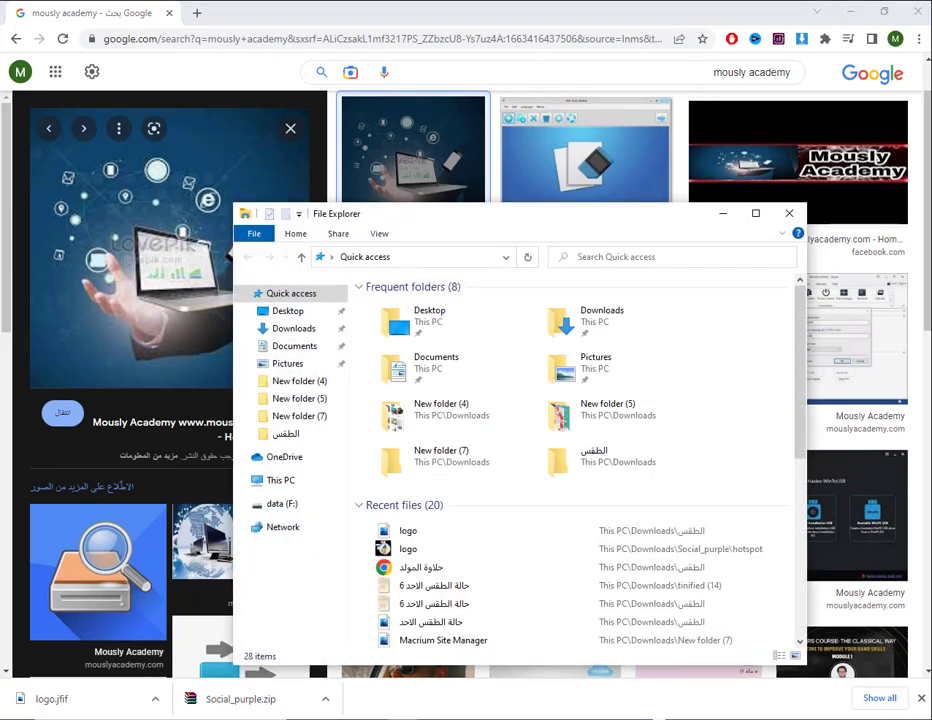
click(272, 438)
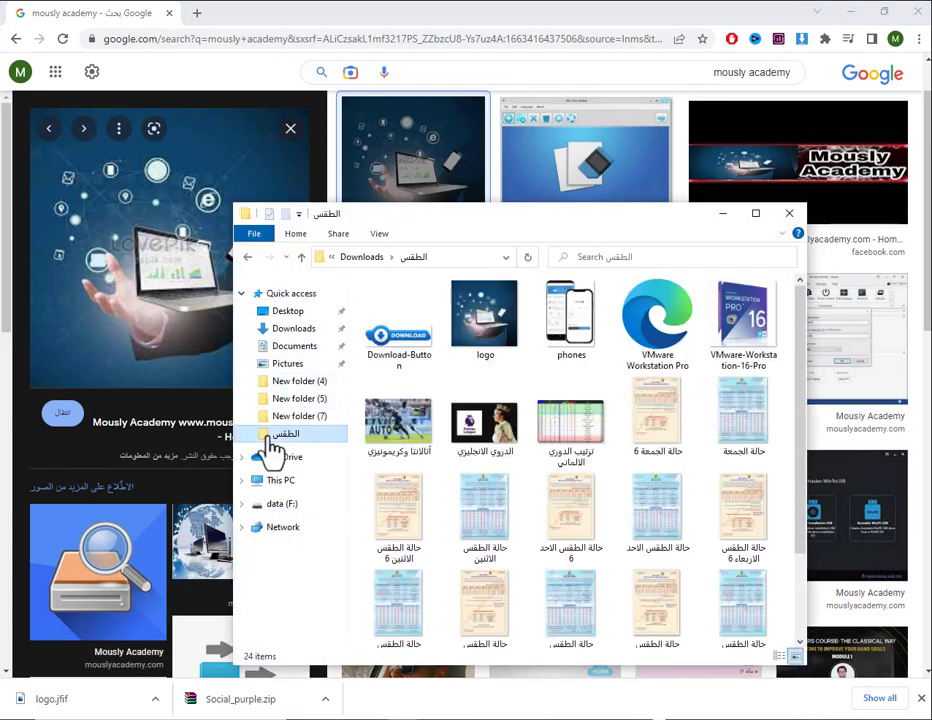
click(478, 343)
right_click(478, 343)
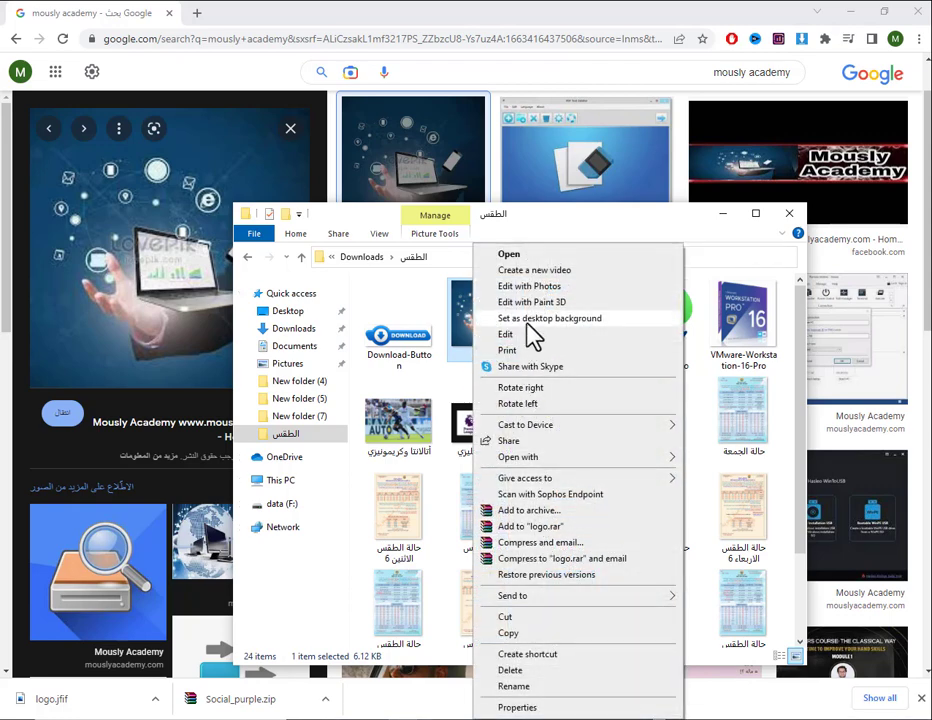
click(520, 335)
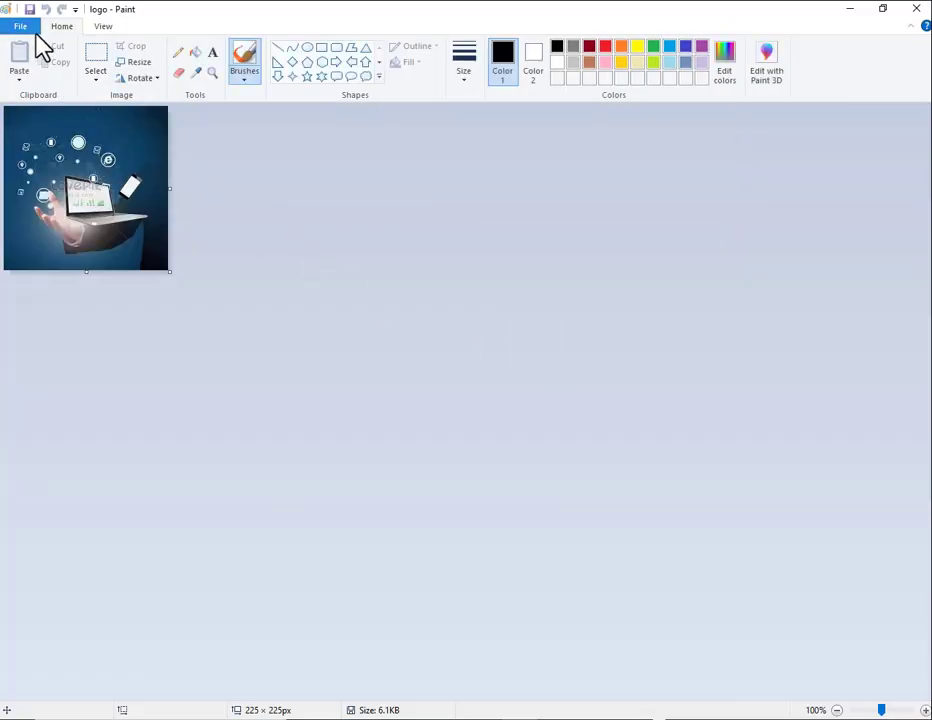
- Save the picture as logo in PNG format in Downloads\Social_purple\hotspot, replacing the existing file
click(28, 27)
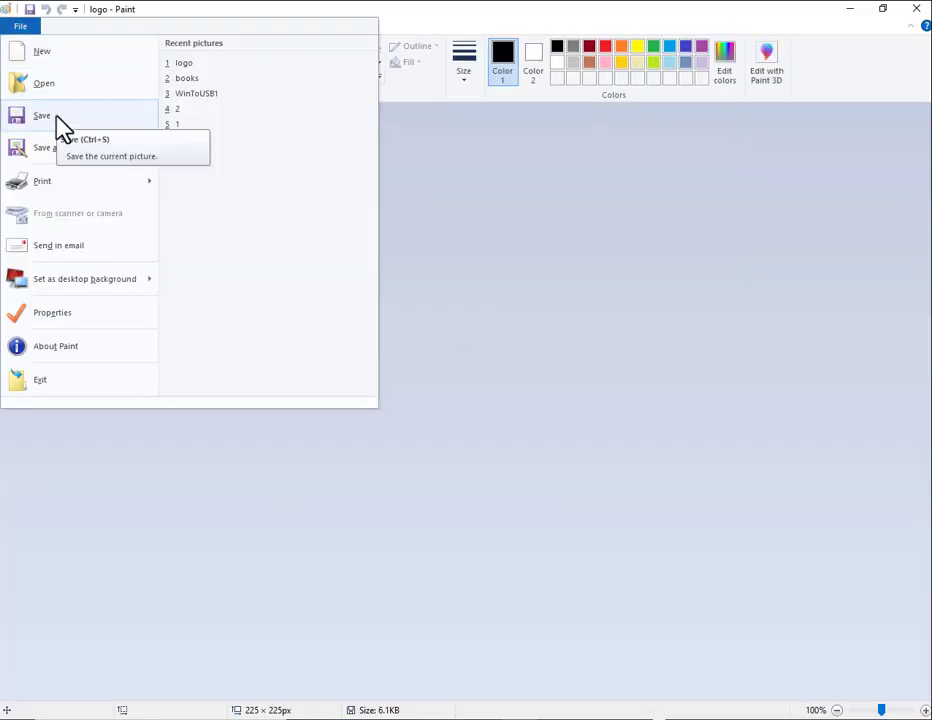
mouse_move(43, 162)
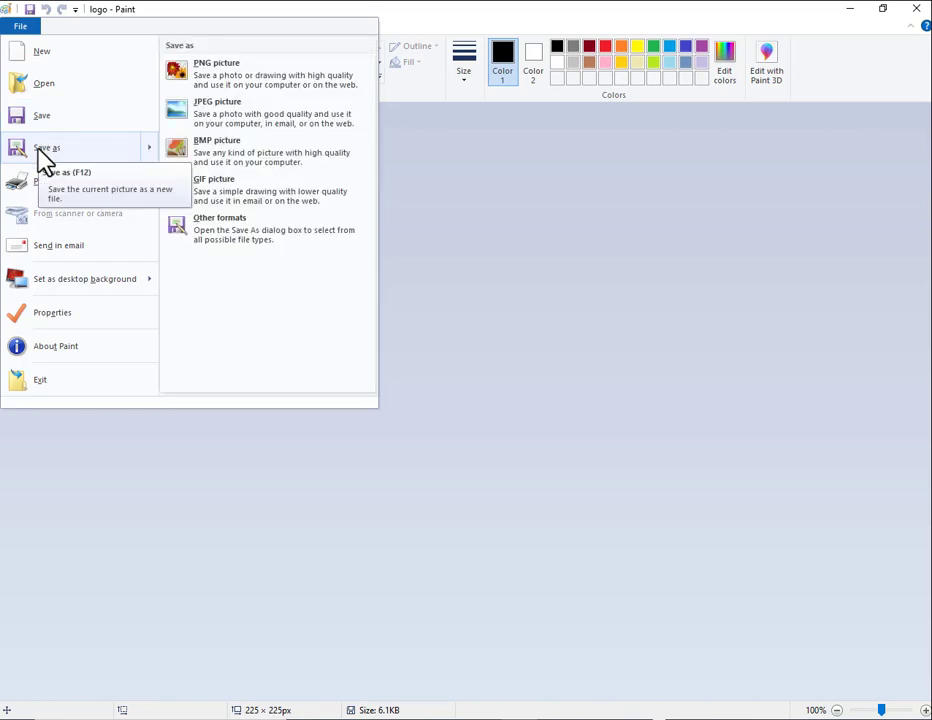
click(40, 150)
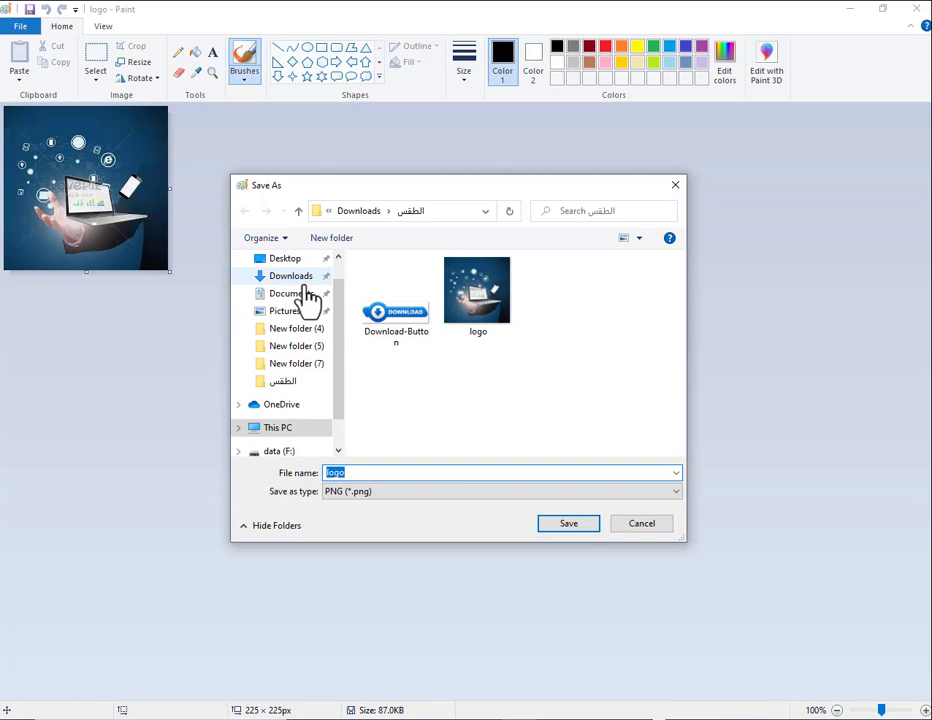
click(305, 283)
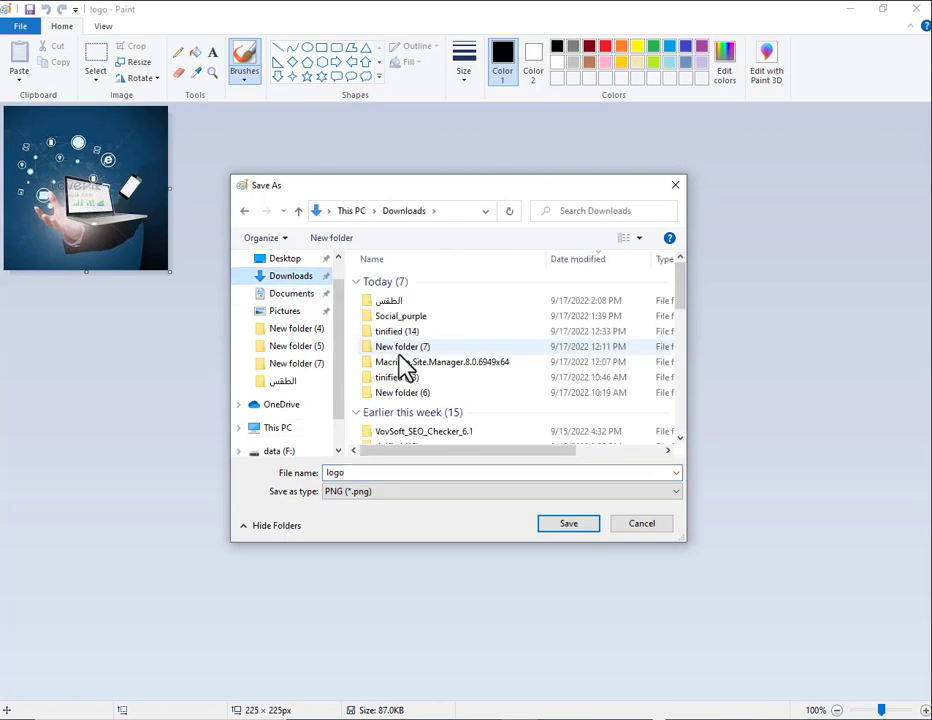
double_click(406, 316)
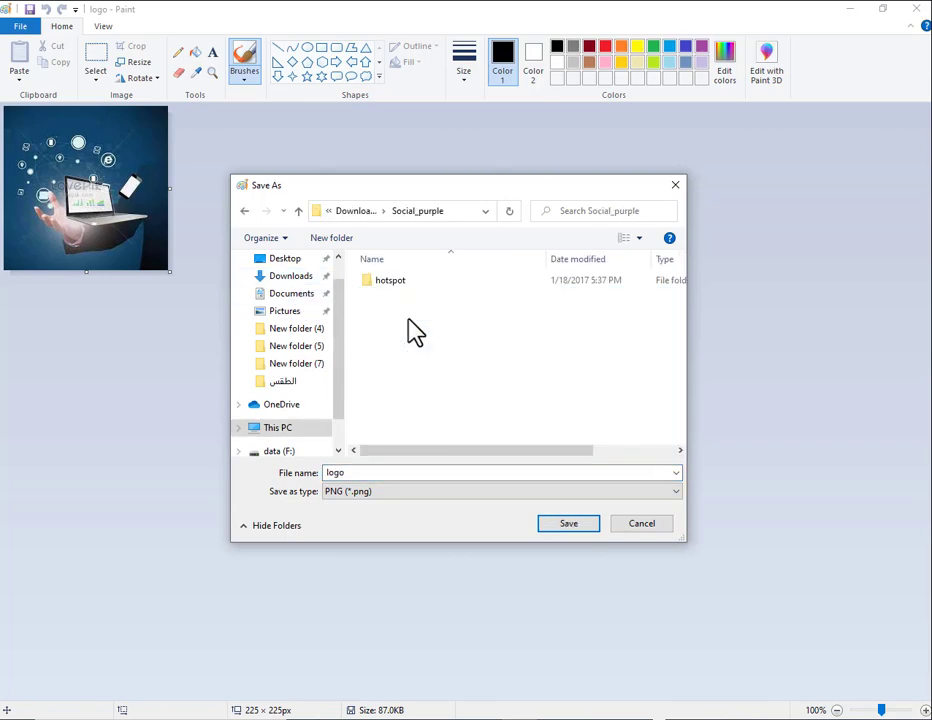
double_click(401, 285)
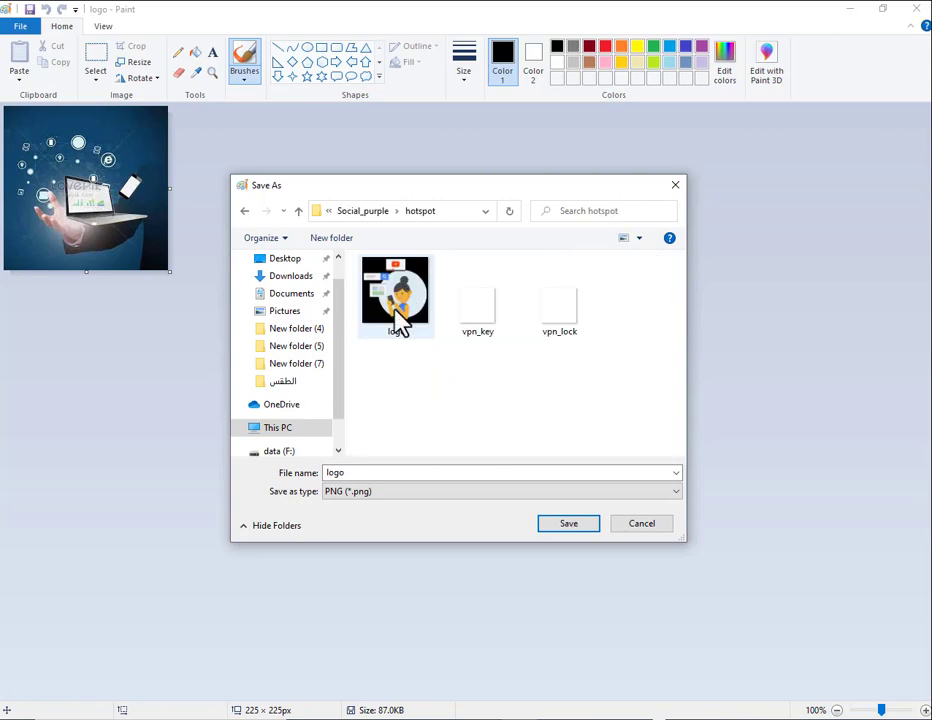
click(543, 524)
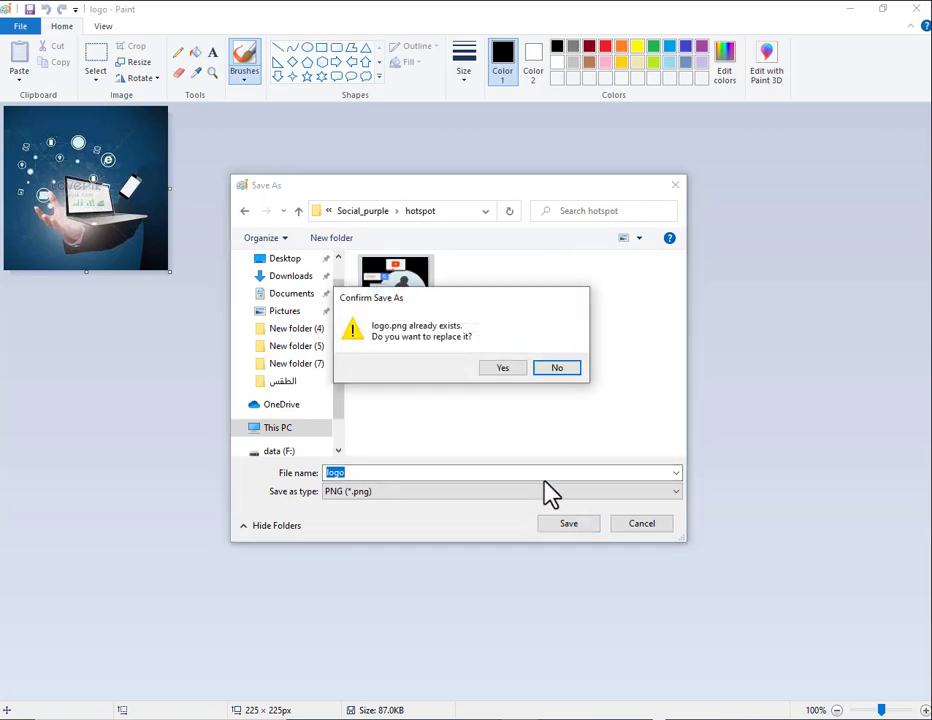
click(500, 368)
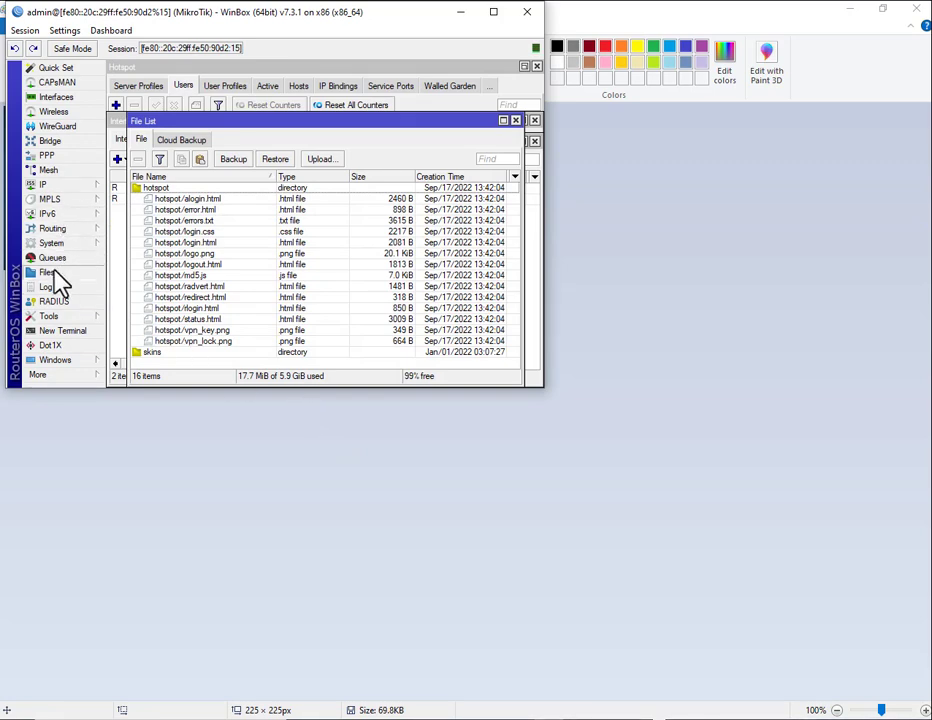
- Delete hotspot/logo.png from the router's file list in WinBox
click(200, 254)
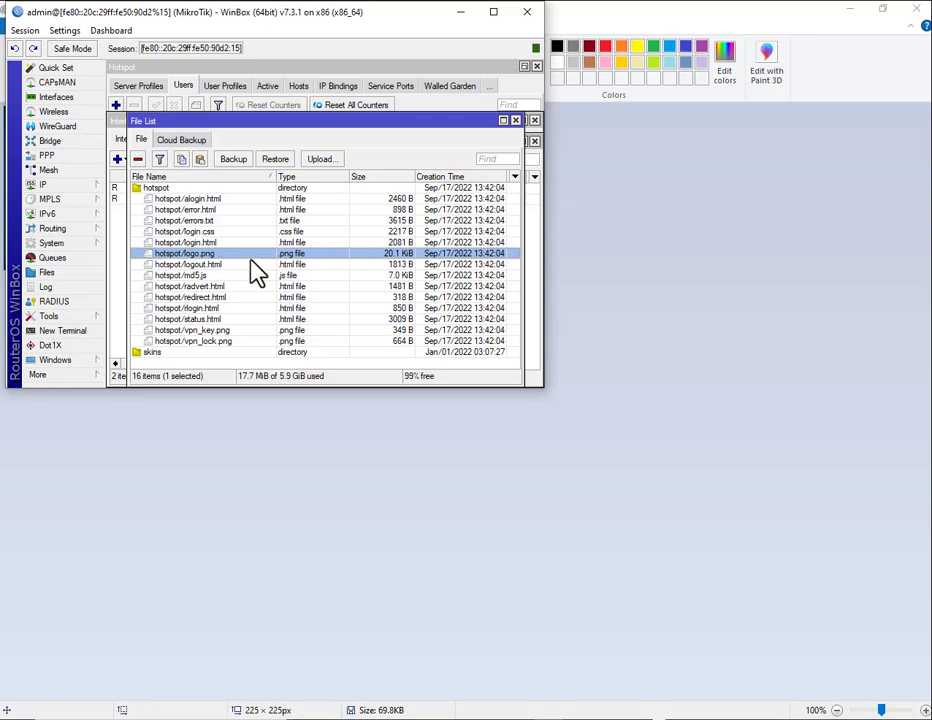
key(Delete)
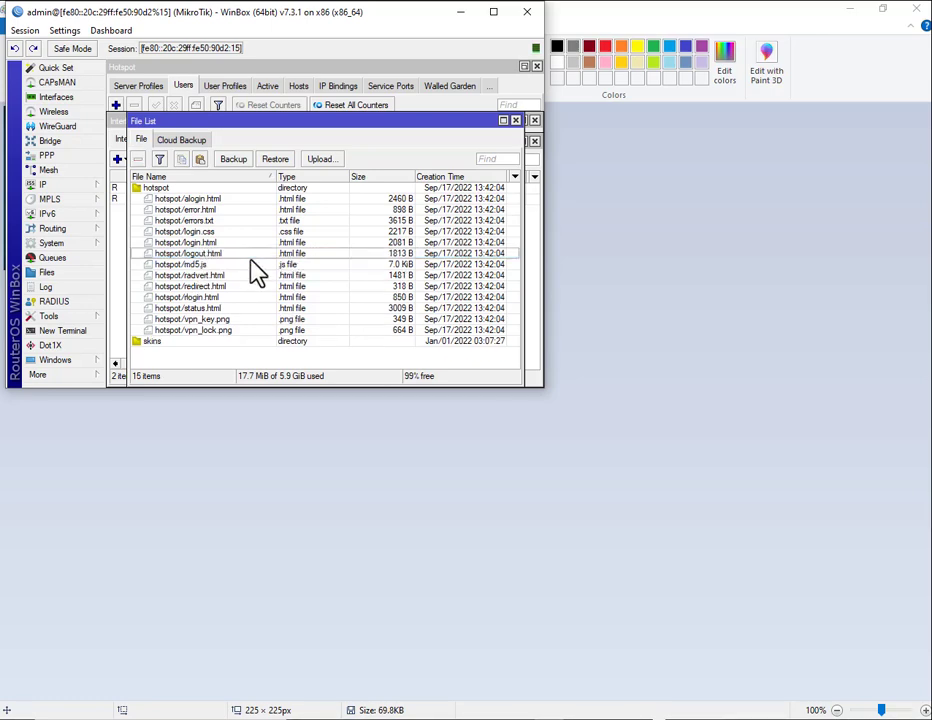
click(314, 430)
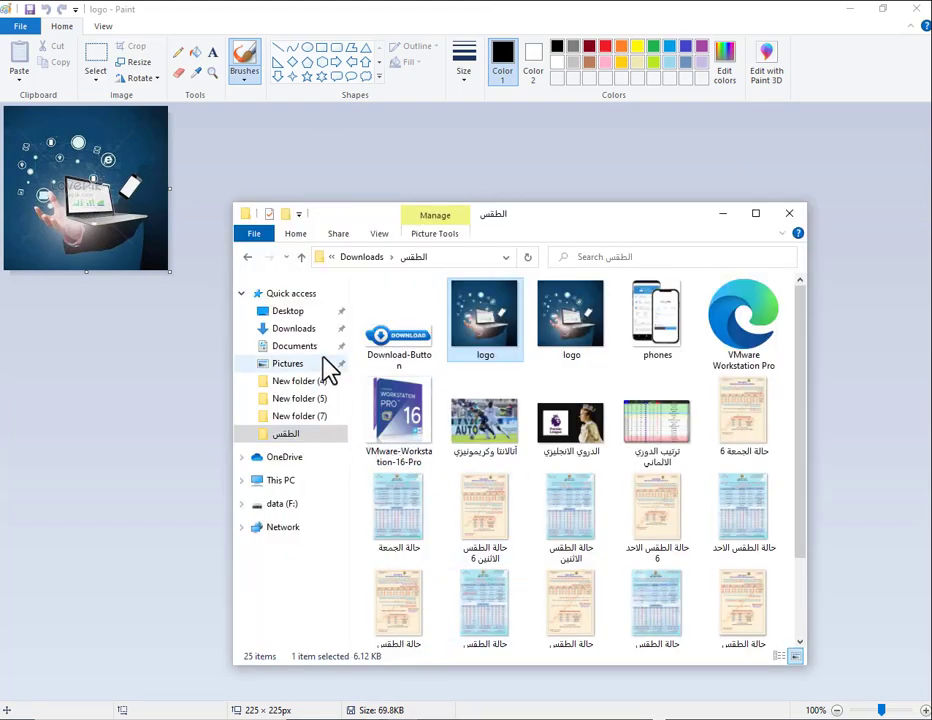
- Copy the new logo file from Downloads\Social_purple\hotspot into the hotspot directory of the router's file list and close Paint
click(300, 330)
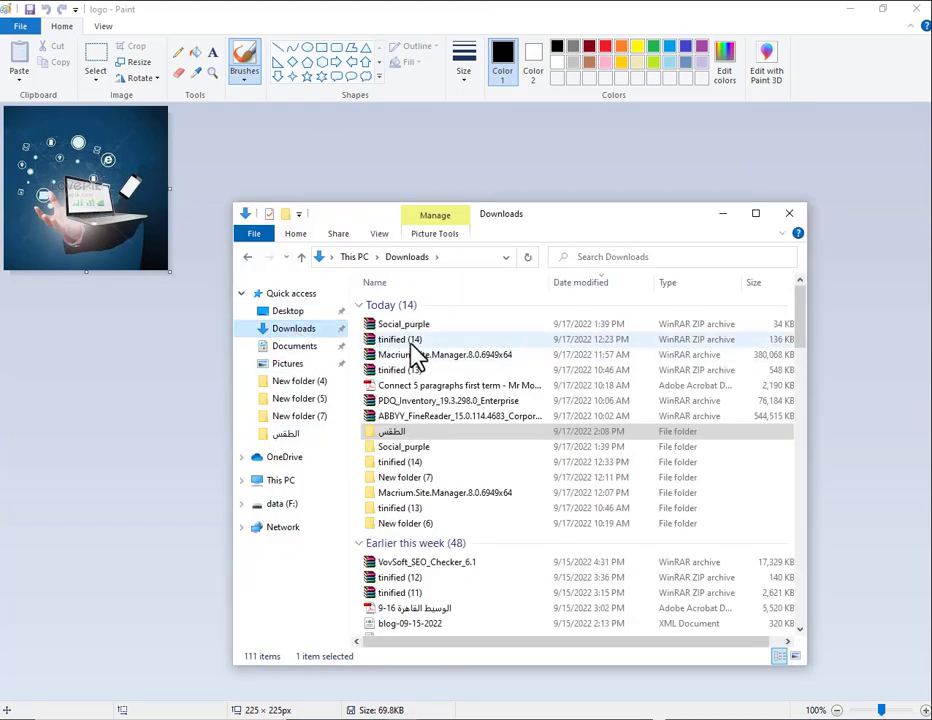
double_click(404, 447)
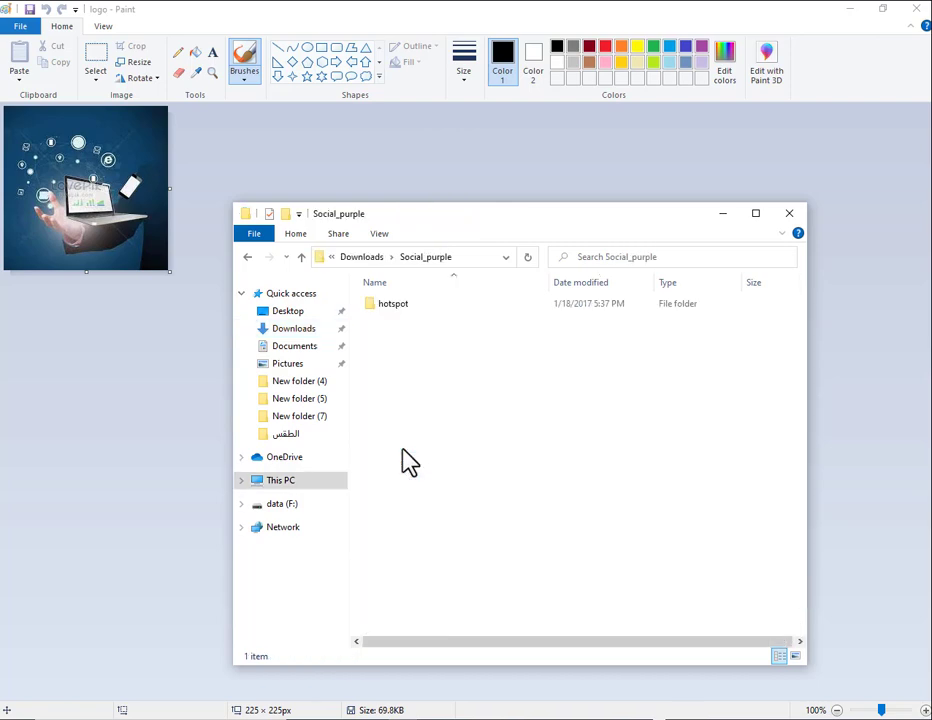
click(416, 305)
double_click(420, 310)
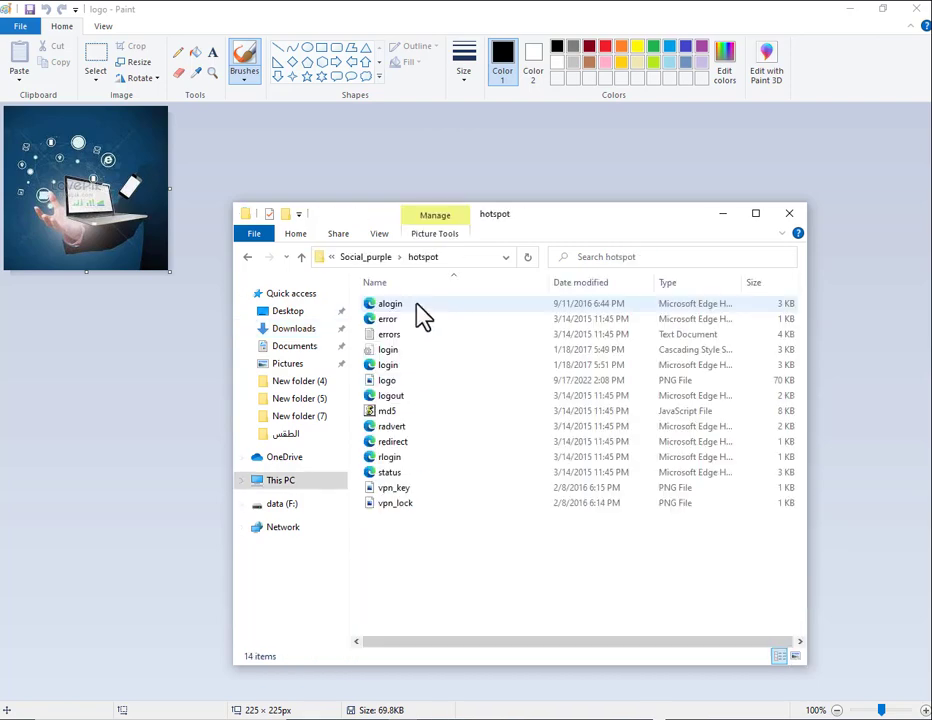
click(408, 386)
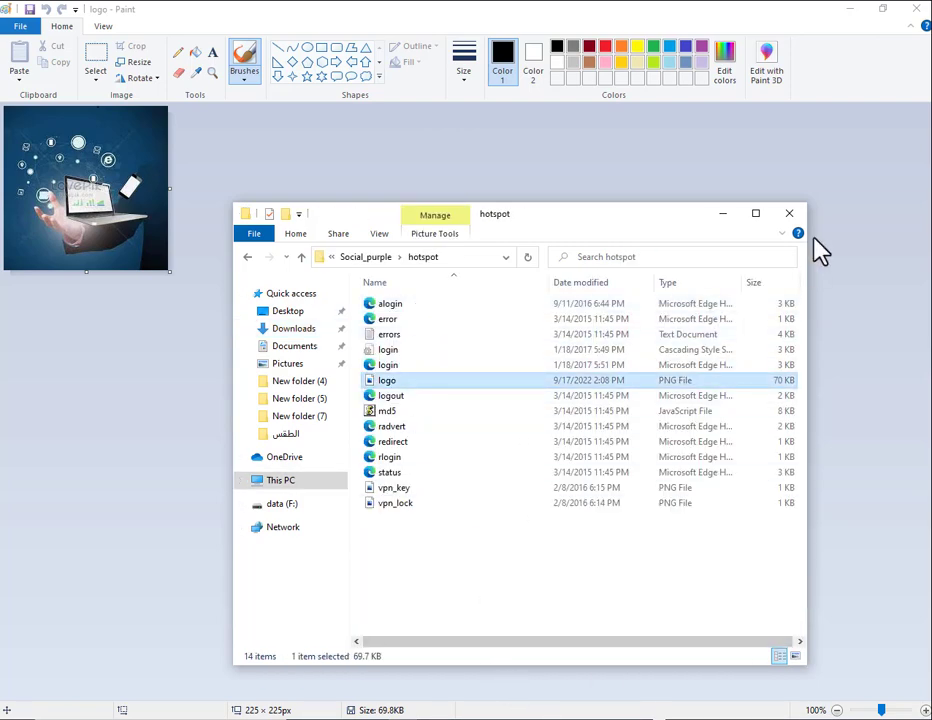
click(916, 9)
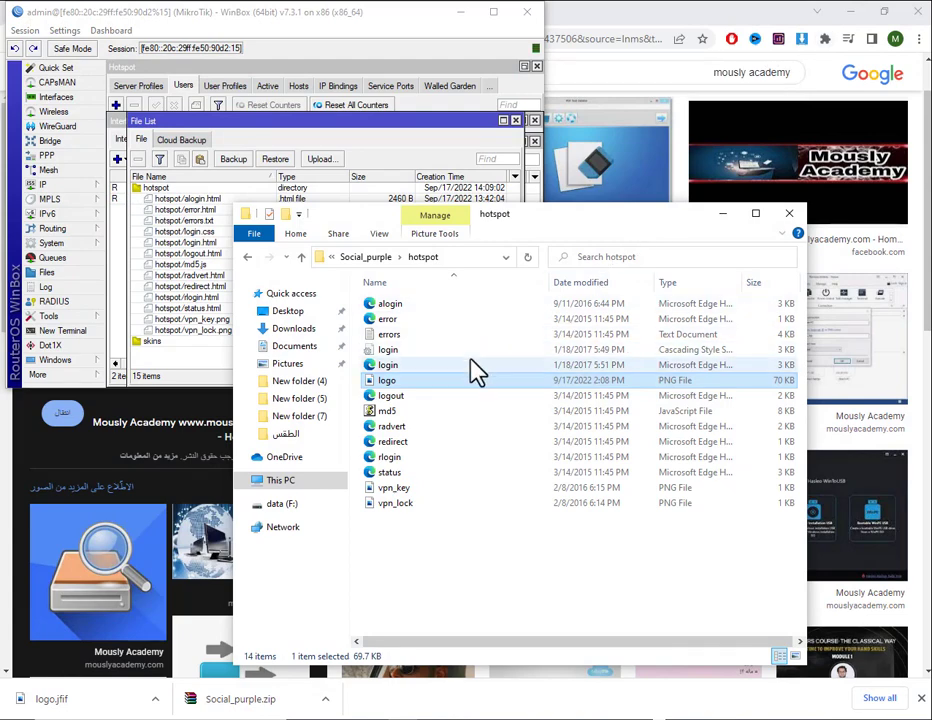
drag(449, 383, 199, 302)
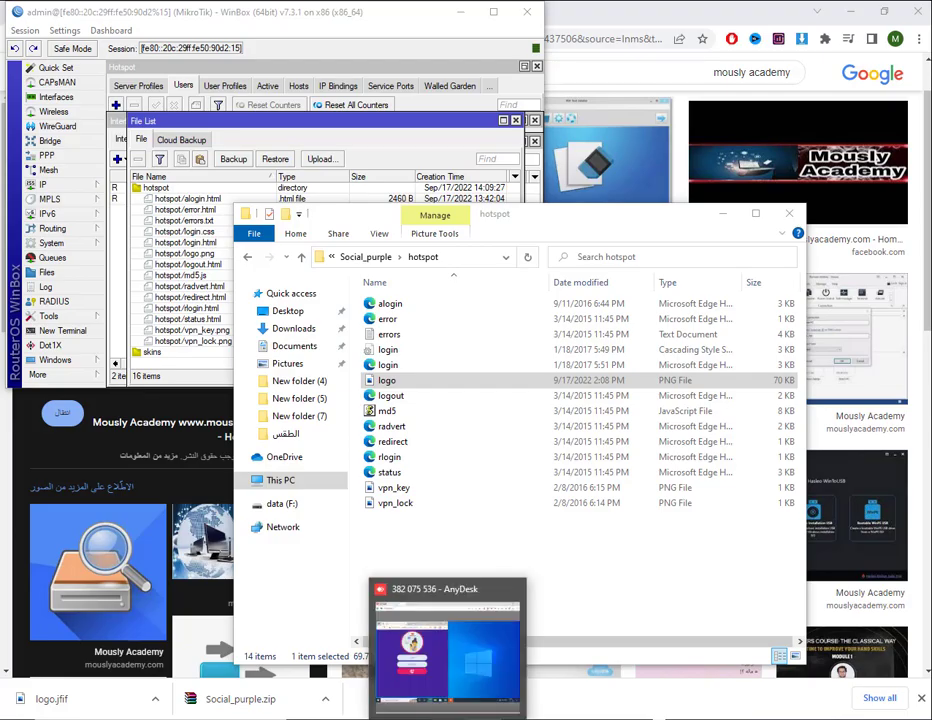
- Switch to the AnyDesk session and reload the hotspot login page to check its logo
click(462, 650)
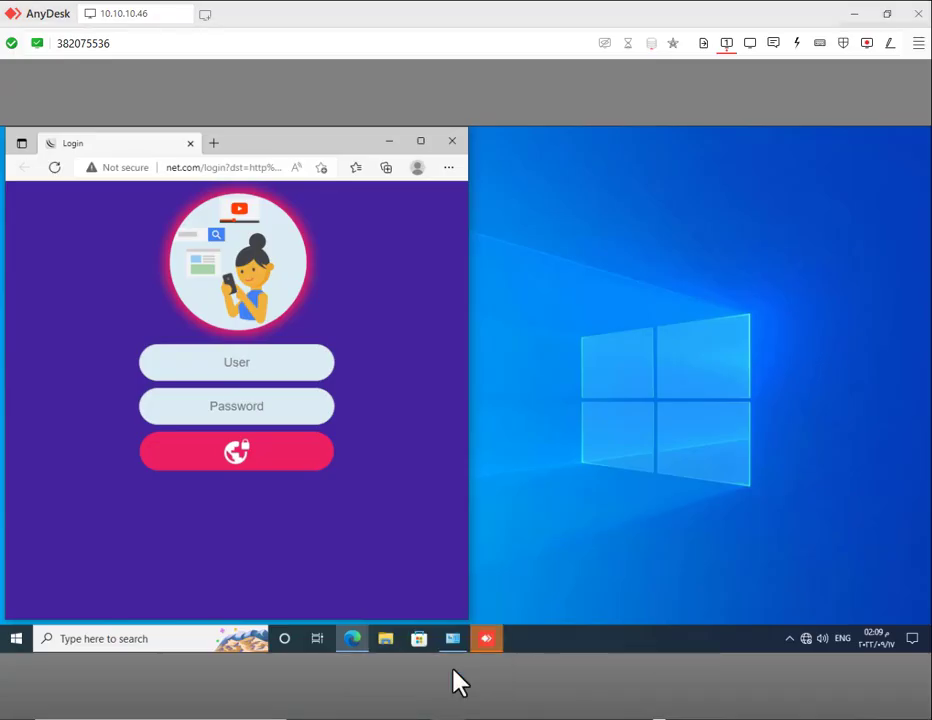
click(57, 166)
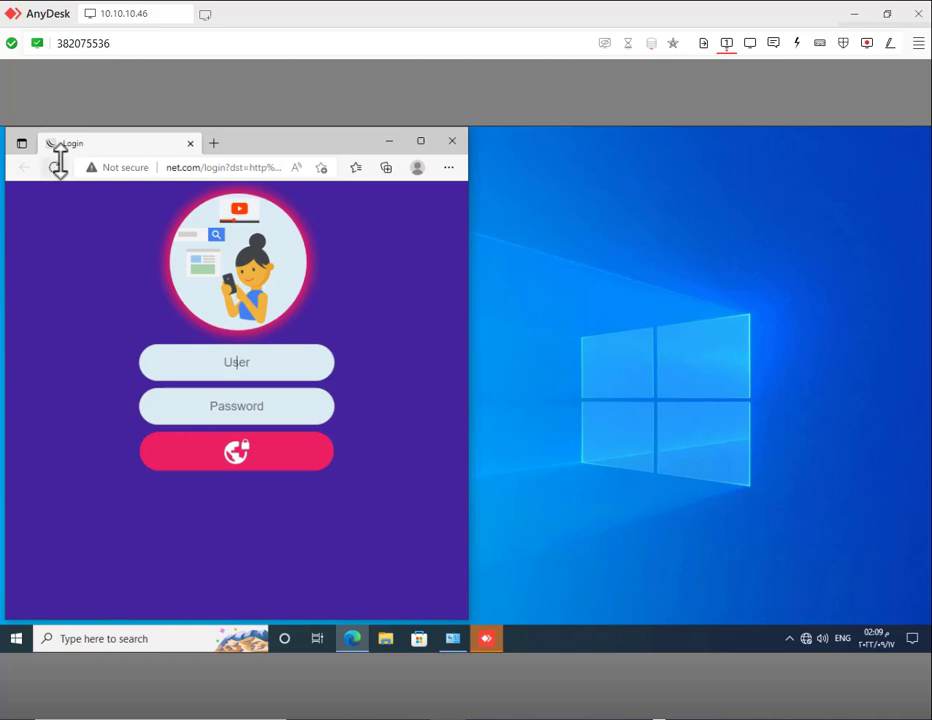
- Open the Privacy, search, and services settings of the remote Edge browser
click(450, 167)
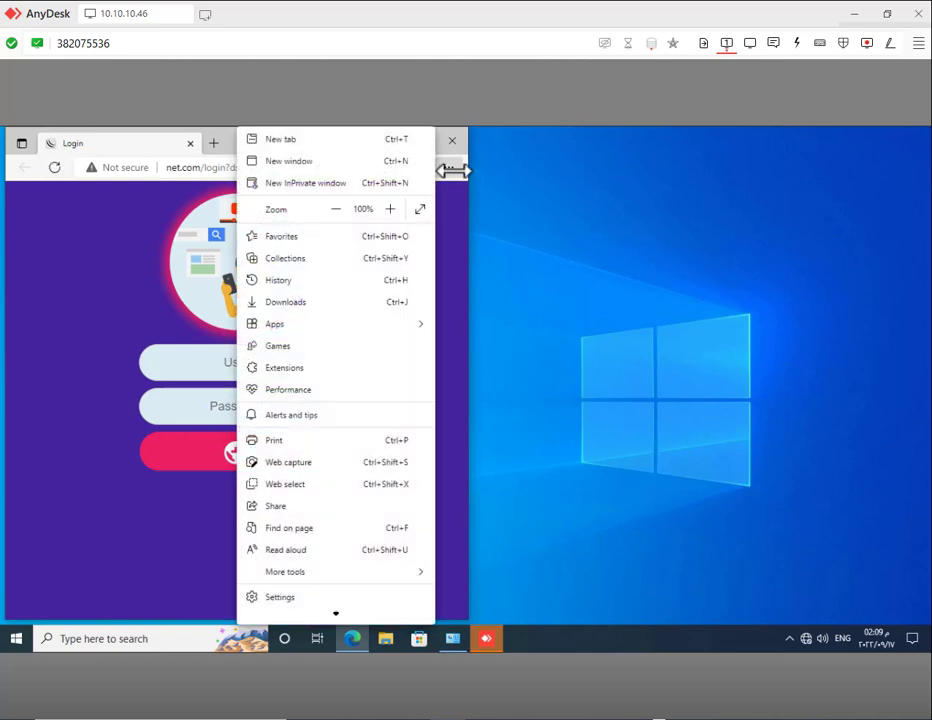
scroll(318, 545, down, 1)
click(317, 545)
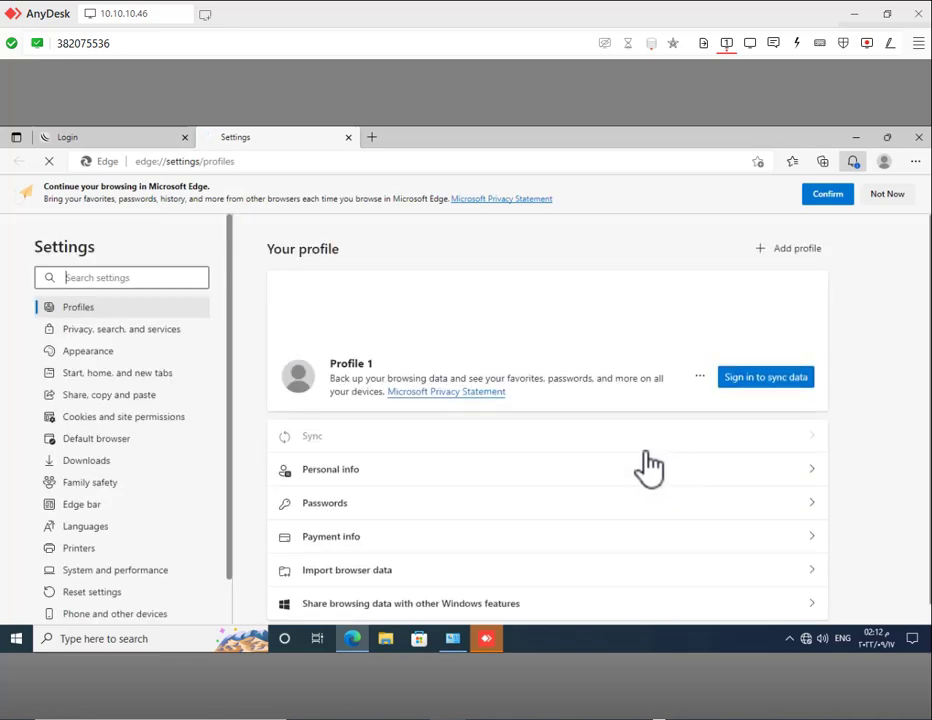
click(175, 329)
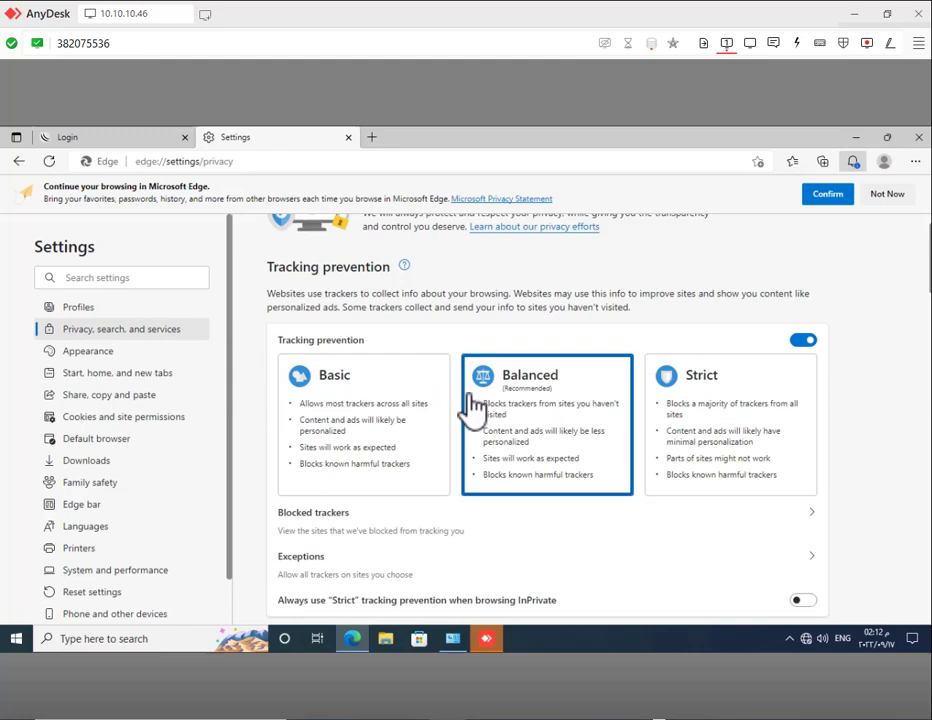
- Clear the last hour's browsing history, download history, cookies and cached files, and open a new tab
scroll(474, 410, down, 2)
scroll(484, 478, down, 1)
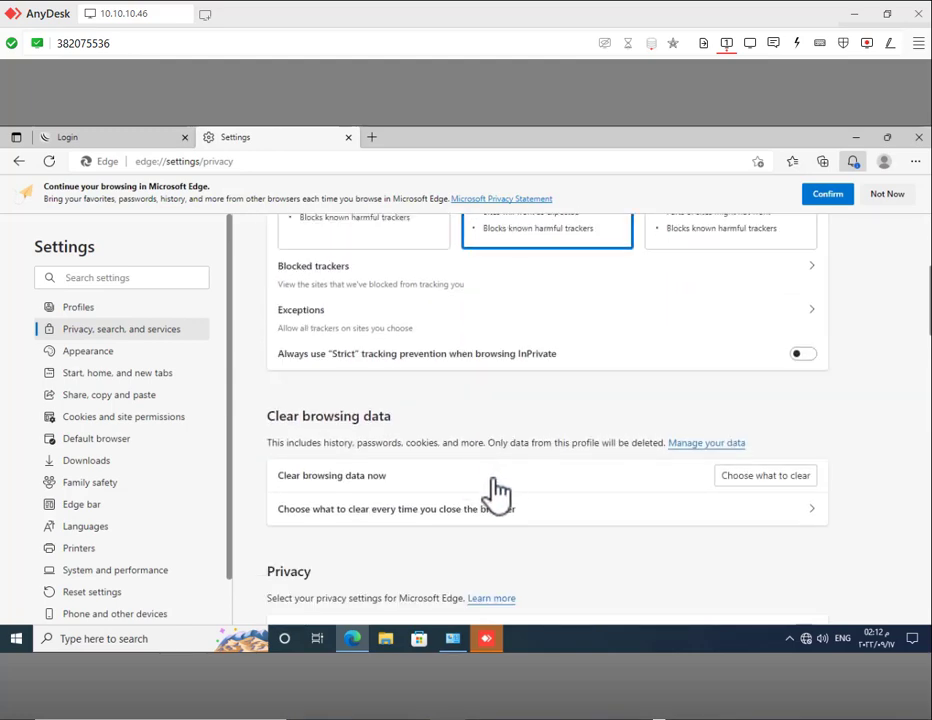
click(729, 489)
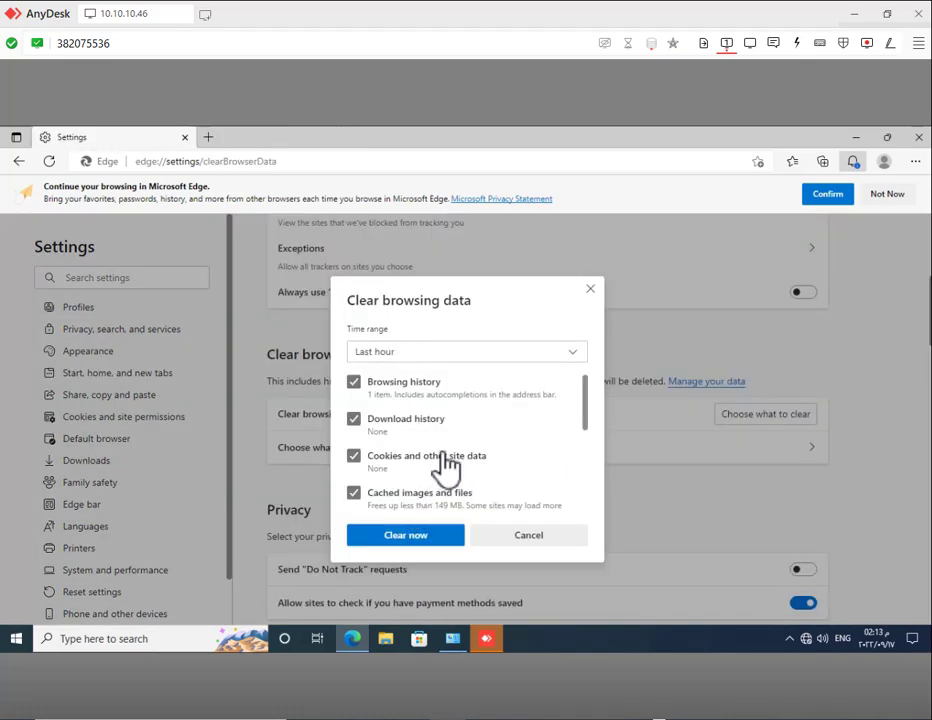
scroll(445, 466, down, 1)
scroll(447, 462, down, 1)
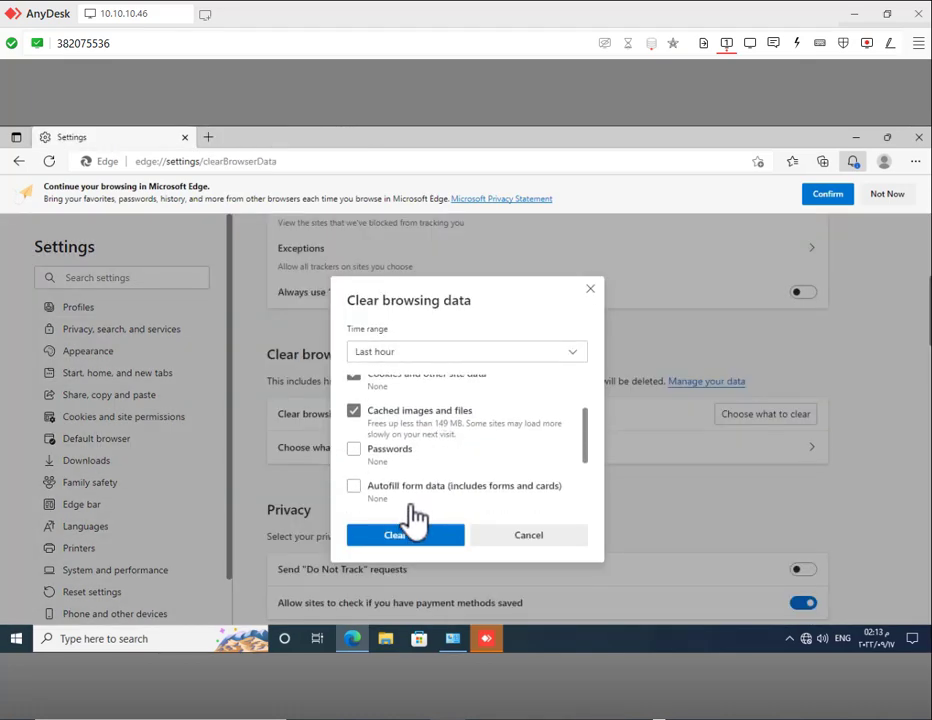
click(412, 542)
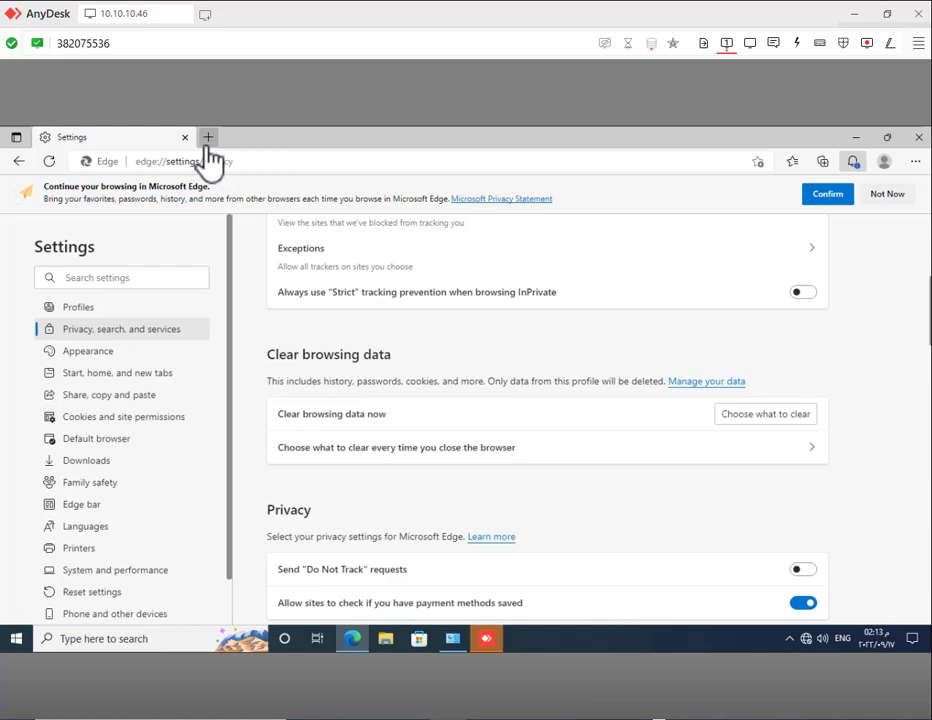
click(208, 143)
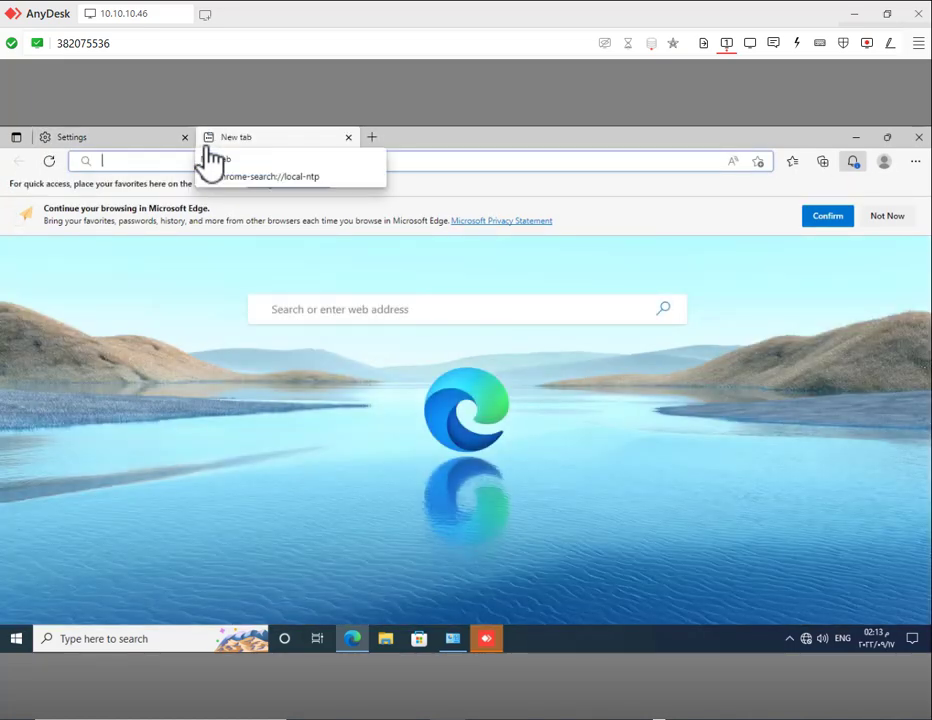
- Load the net.com hotspot login page in the remote browser to check its logo
text(net)
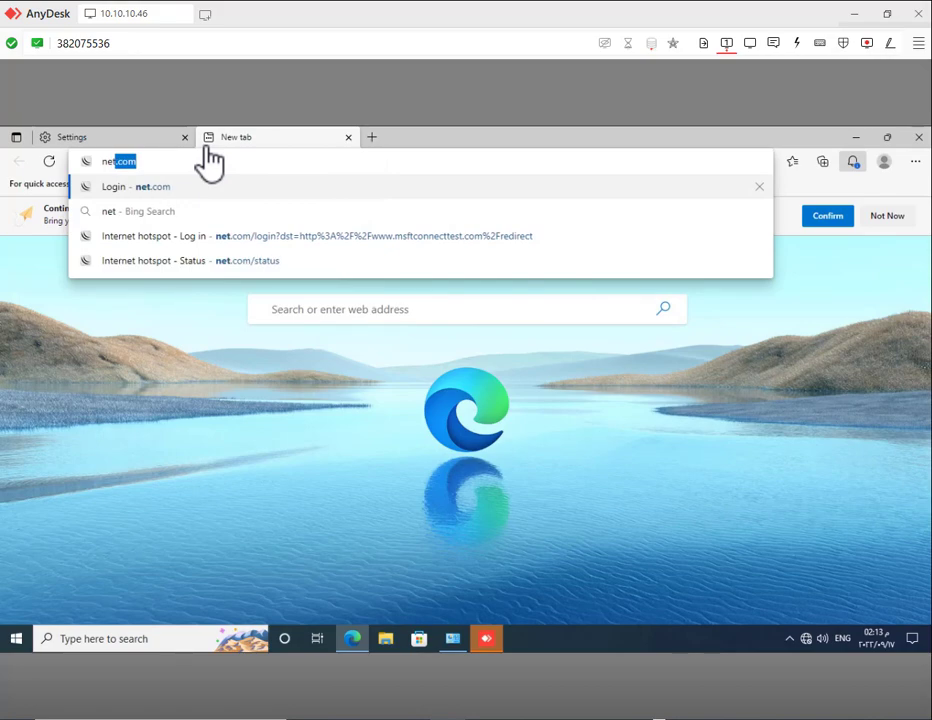
key(Return)
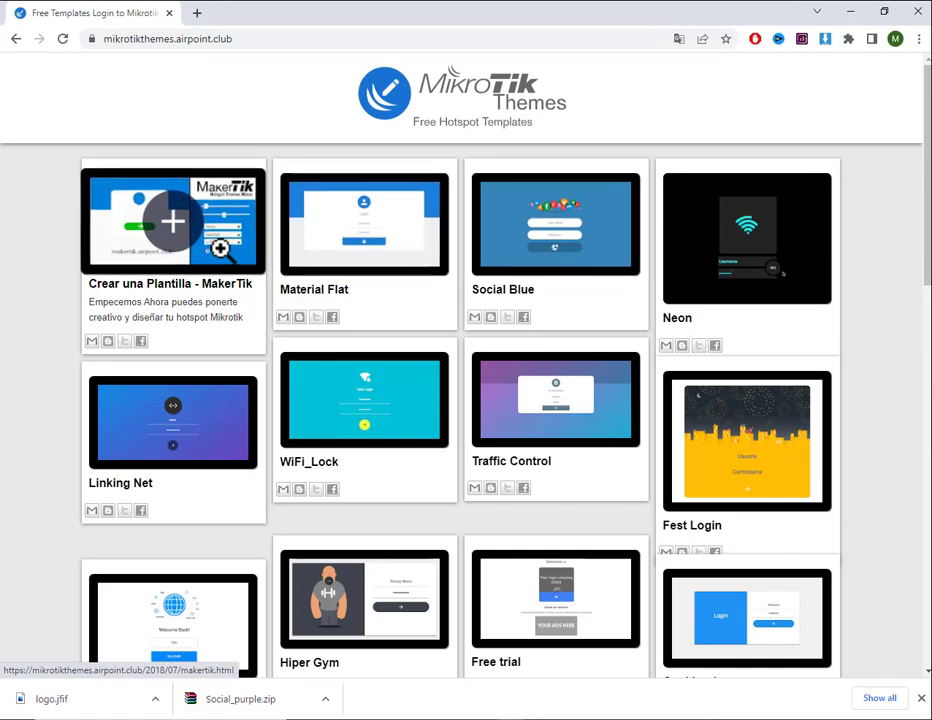
- Switch to the MikroTik Themes site in Chrome, open the MakerTik template maker and set its language to English
click(173, 221)
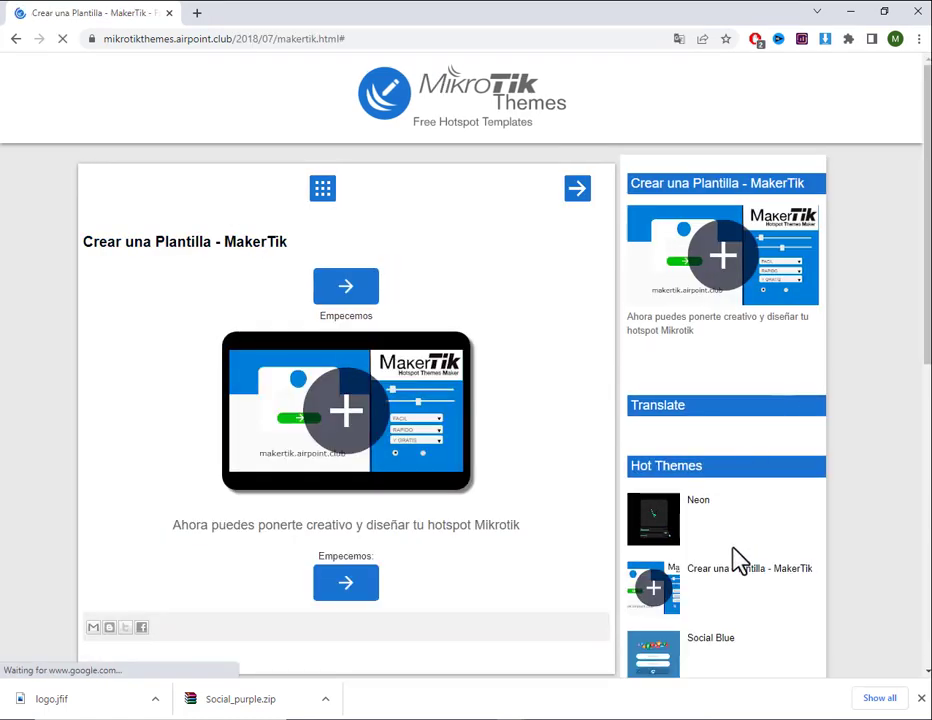
scroll(732, 568, down, 2)
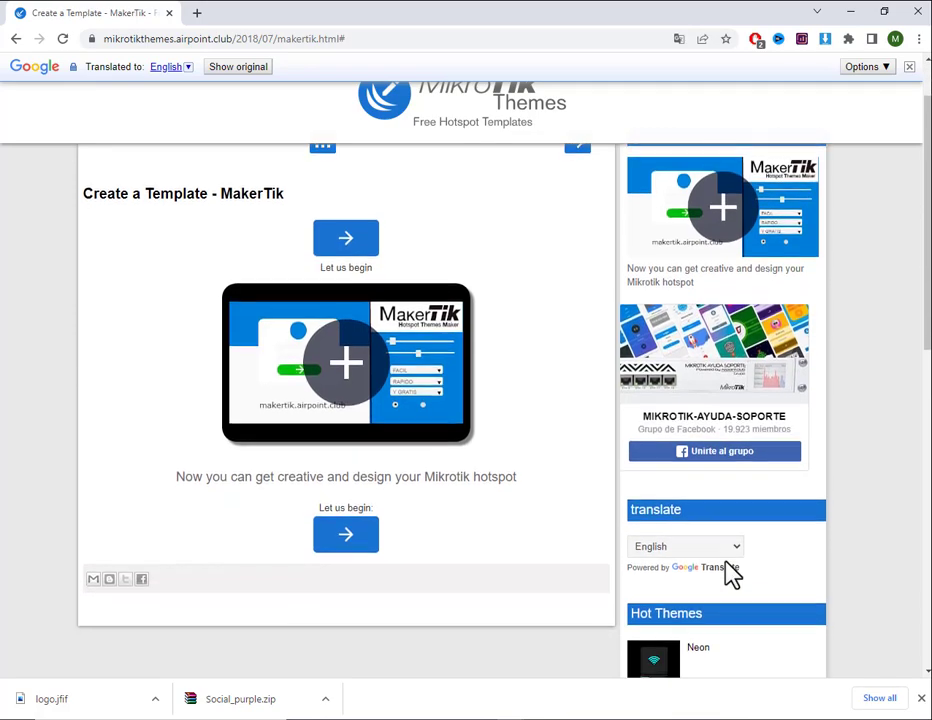
scroll(732, 575, up, 2)
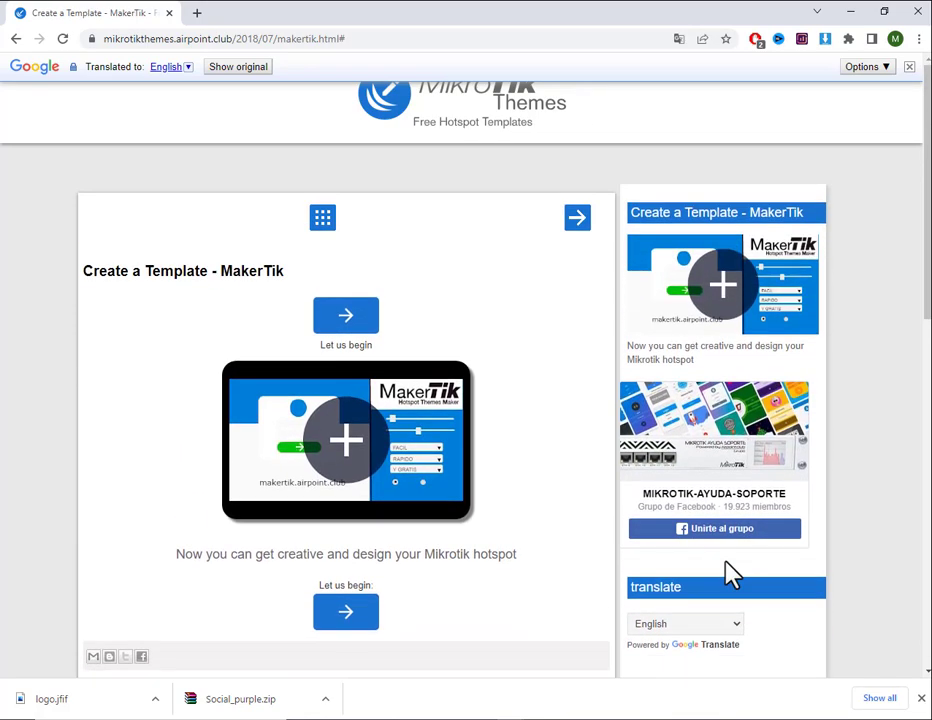
scroll(732, 575, down, 2)
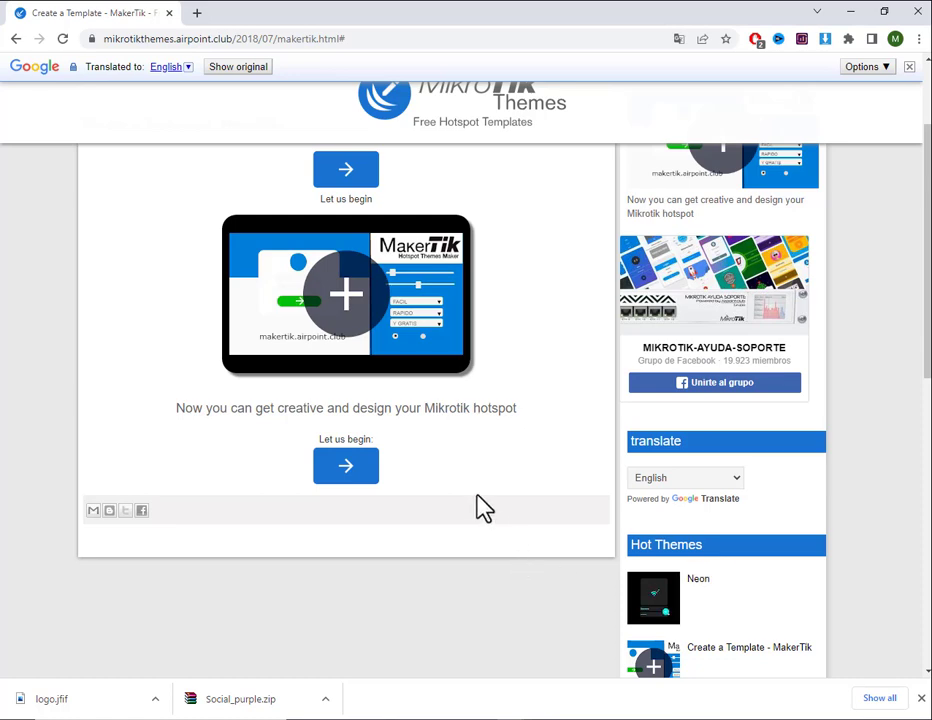
click(370, 467)
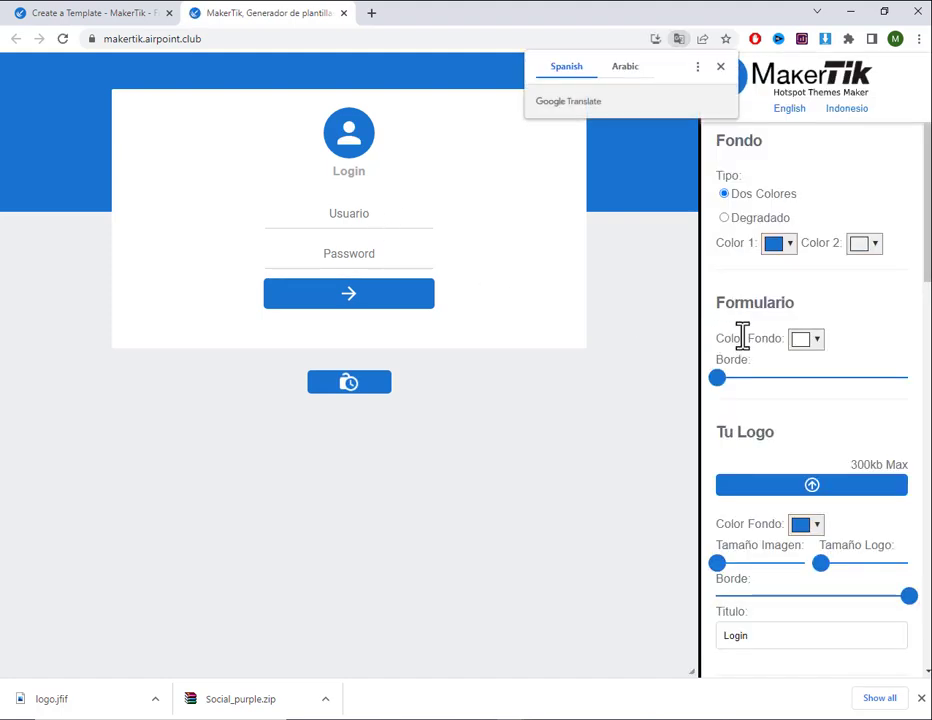
click(788, 111)
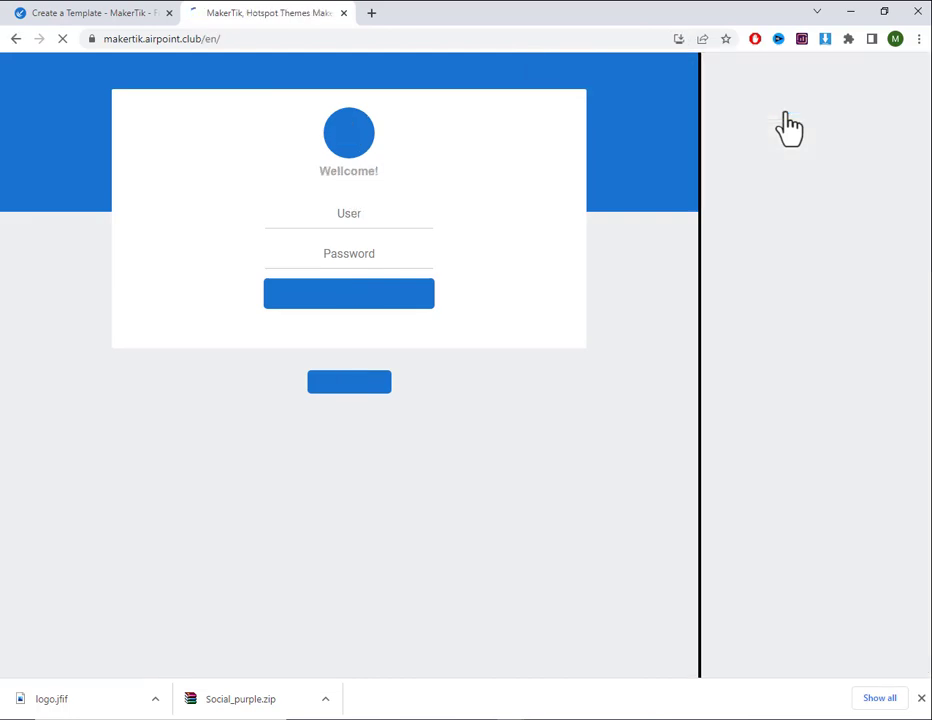
- Try the Gradient background type for the template and restore Two Colors
click(350, 220)
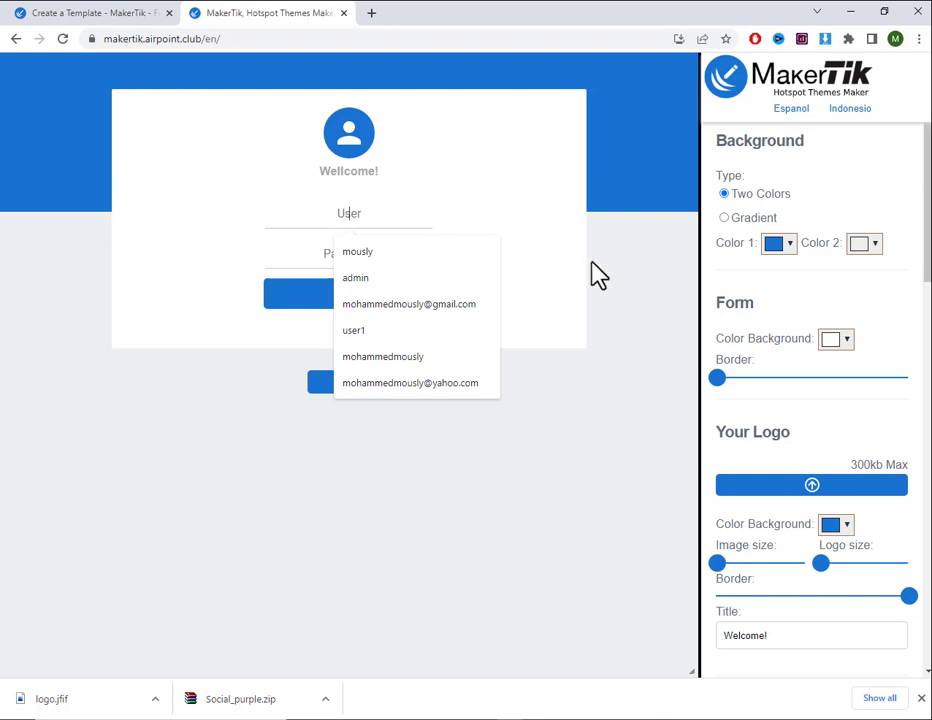
click(745, 219)
click(725, 219)
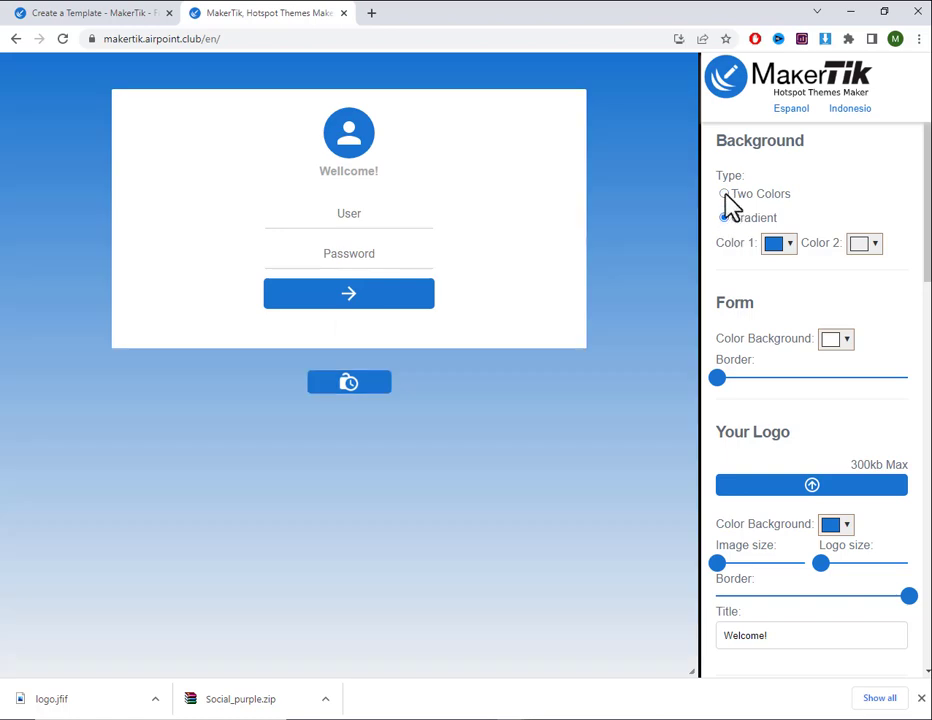
click(726, 195)
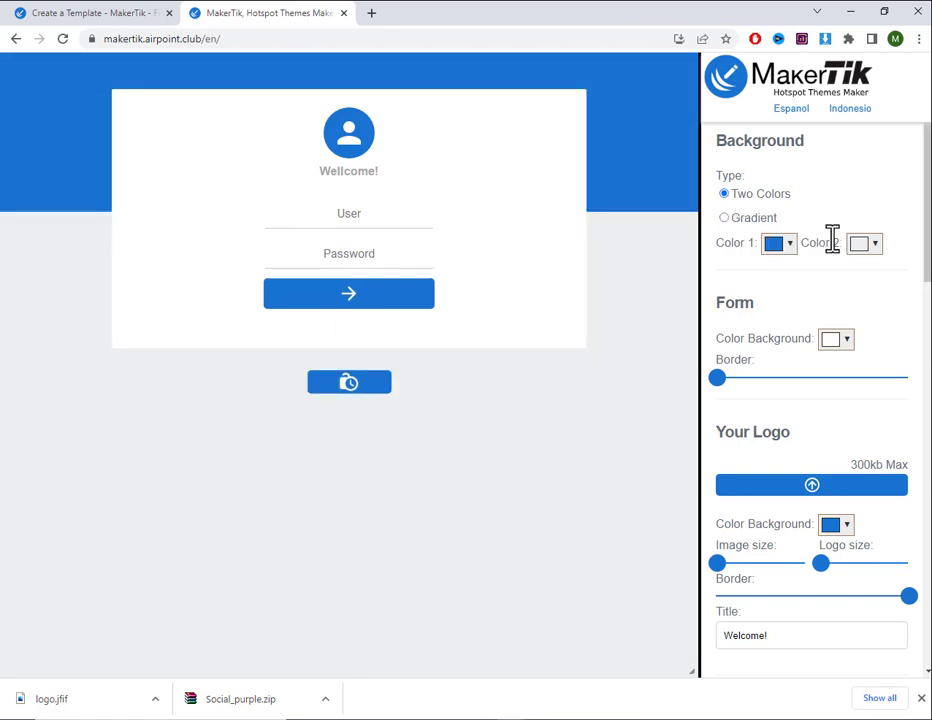
- Try #321cee as the form's background color and replace it with a pinkish red
click(846, 341)
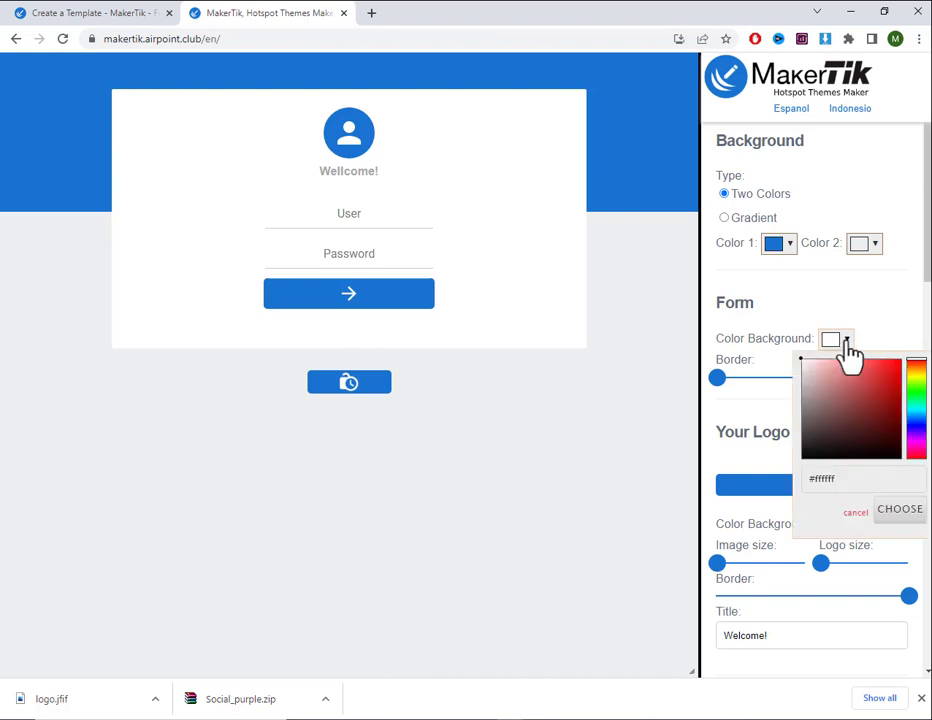
drag(916, 380, 916, 445)
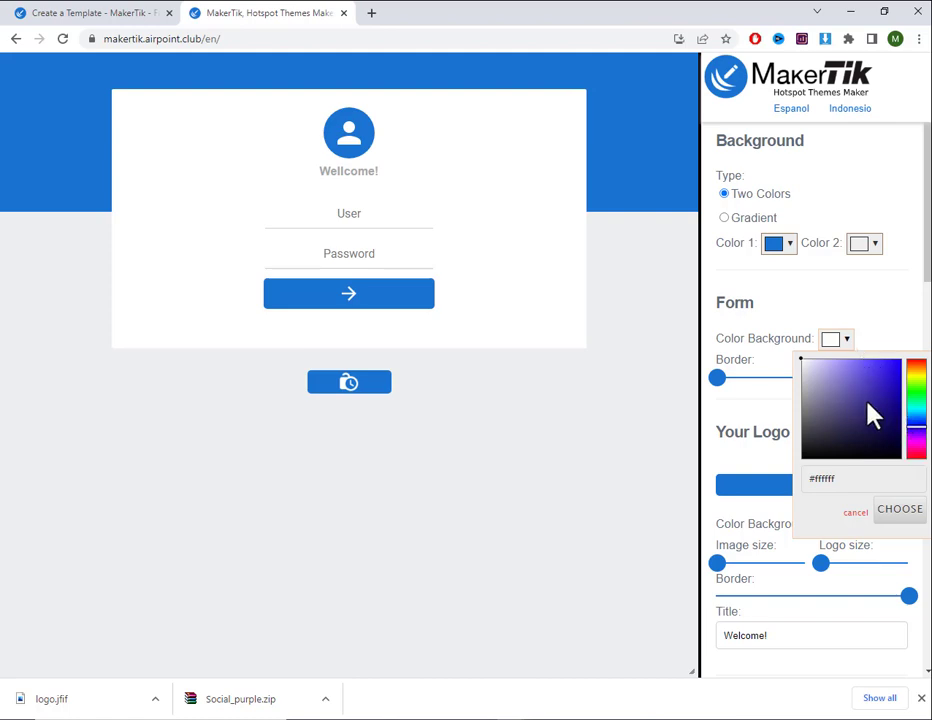
click(888, 365)
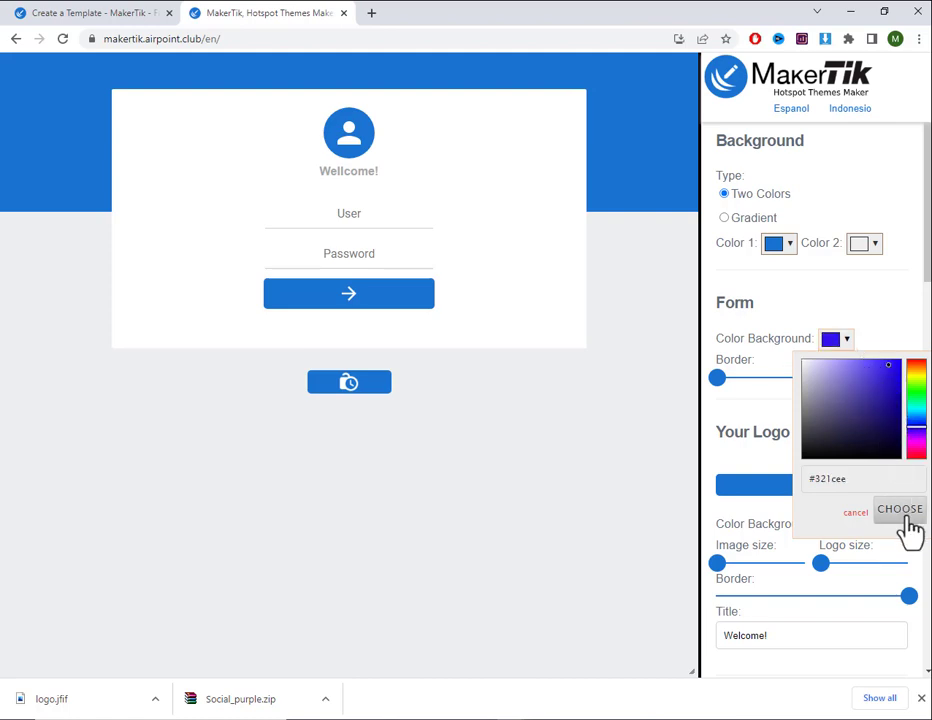
click(904, 512)
click(846, 341)
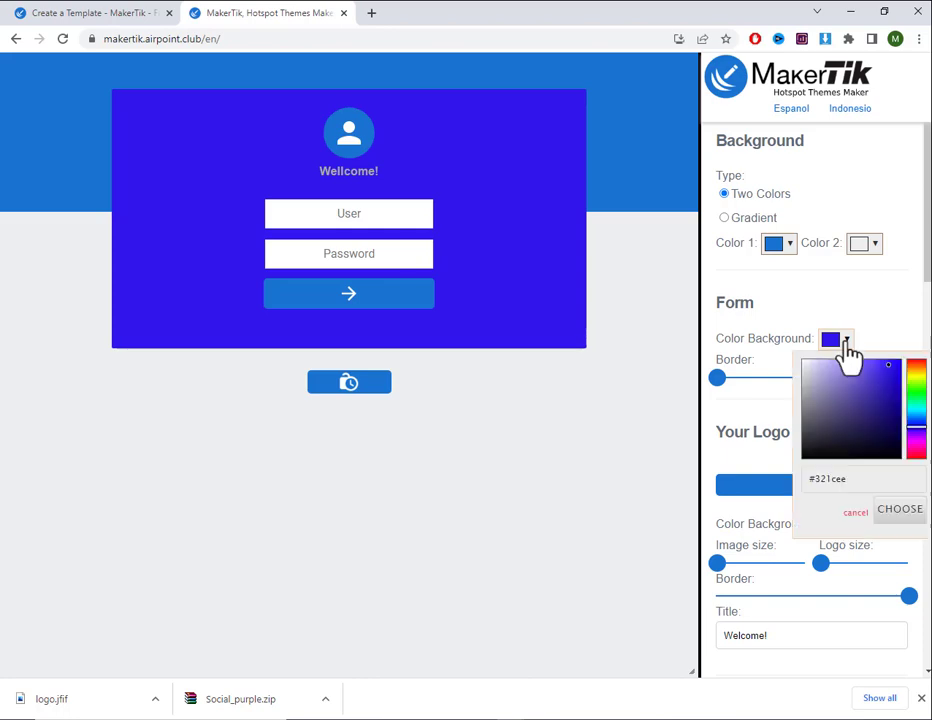
click(916, 456)
click(904, 512)
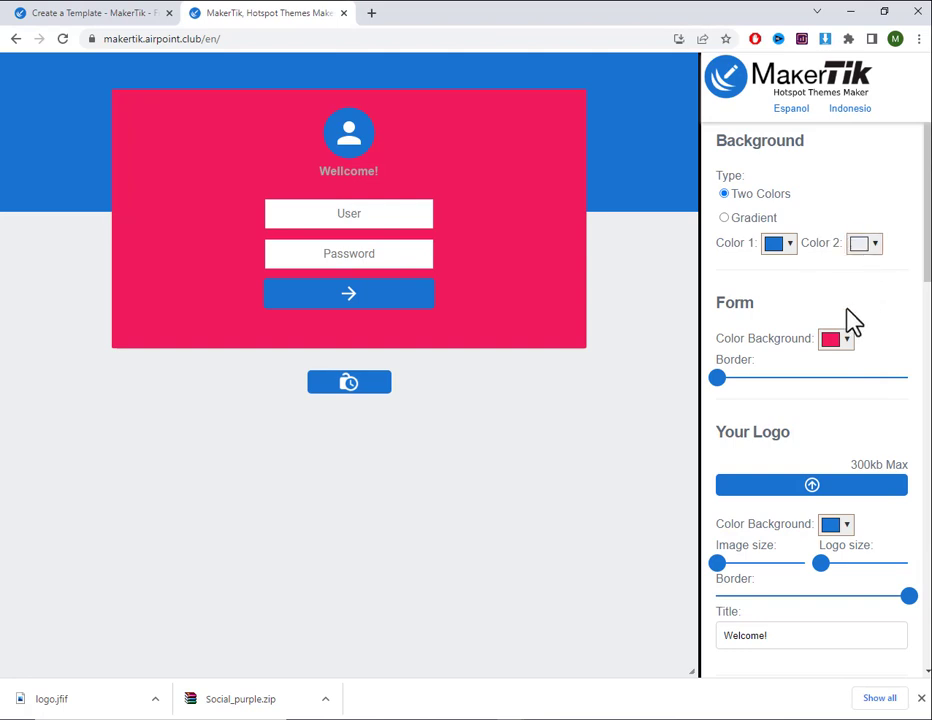
- Upload the second "logo" picture from the Downloads\الطقس folder as the template's logo
scroll(843, 366, down, 1)
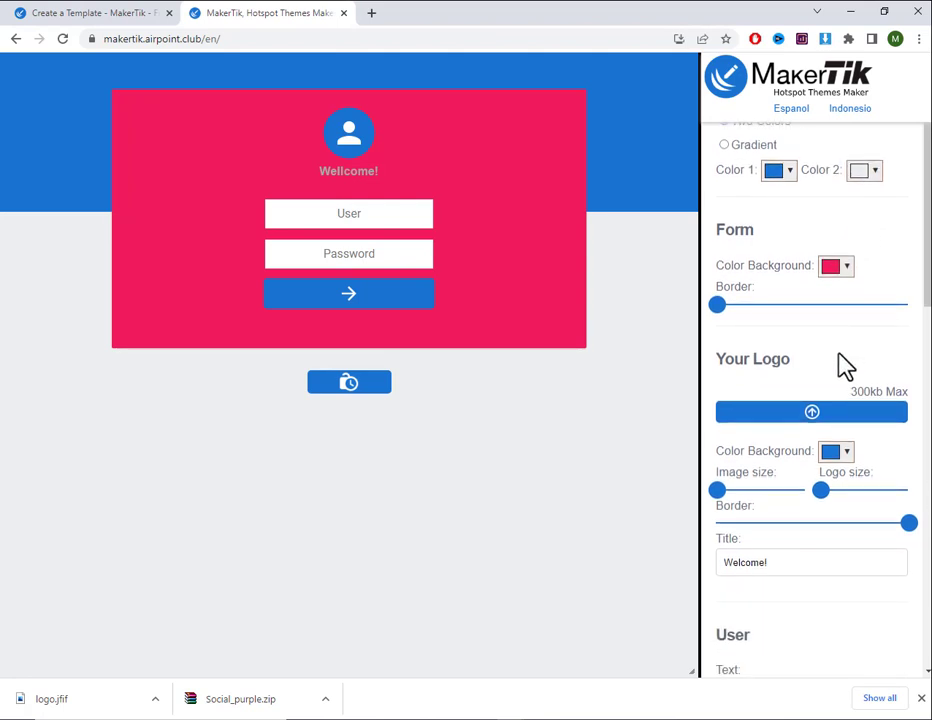
click(818, 425)
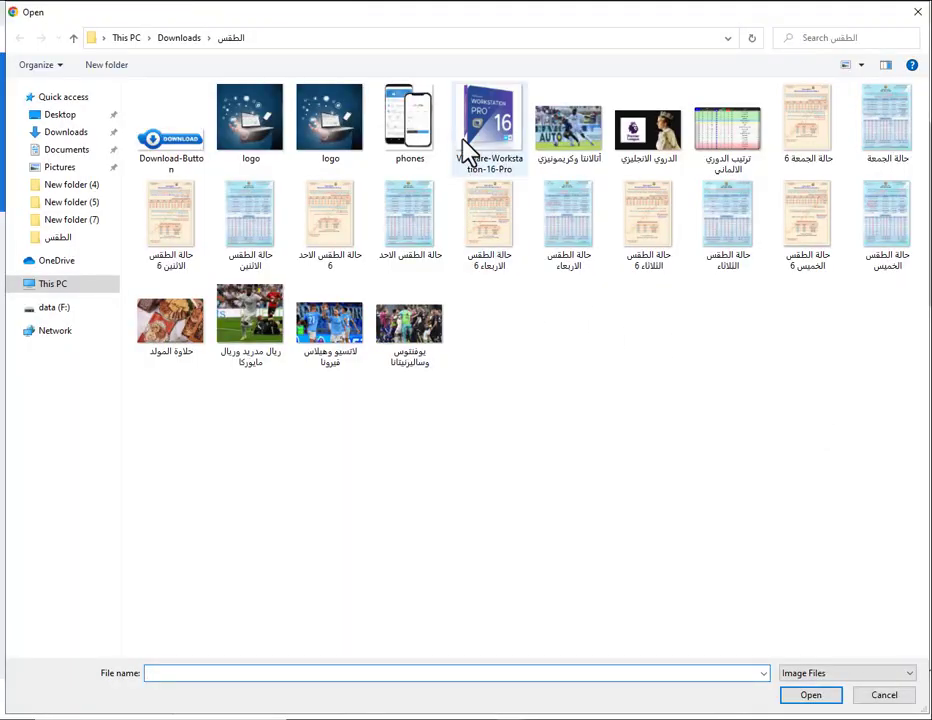
double_click(352, 140)
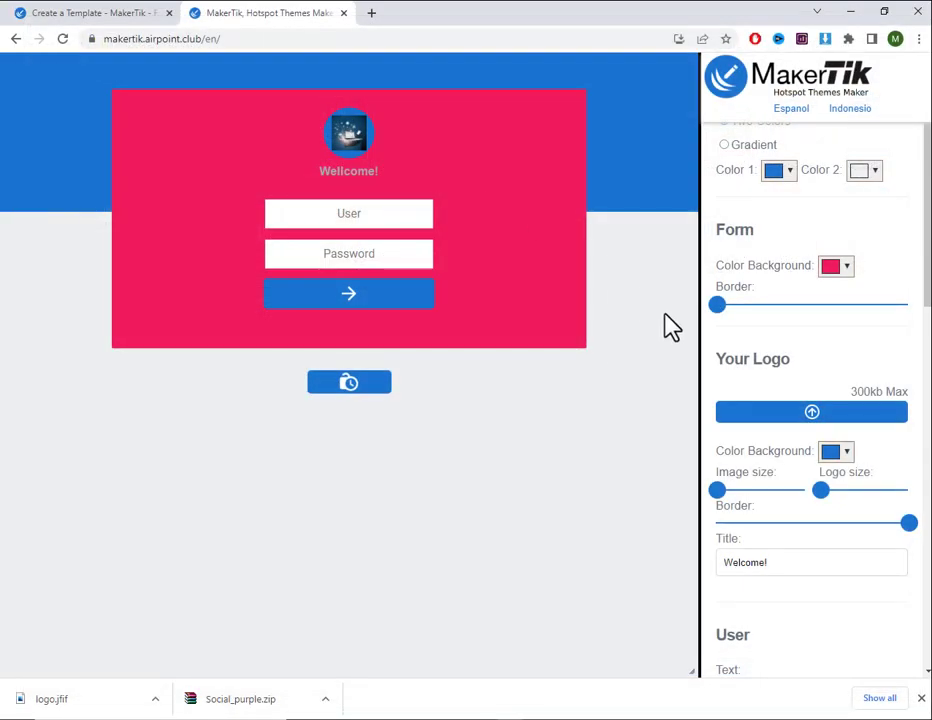
- Set the User field's placeholder text to "اكتب الاسم"
scroll(774, 389, down, 2)
scroll(781, 400, down, 1)
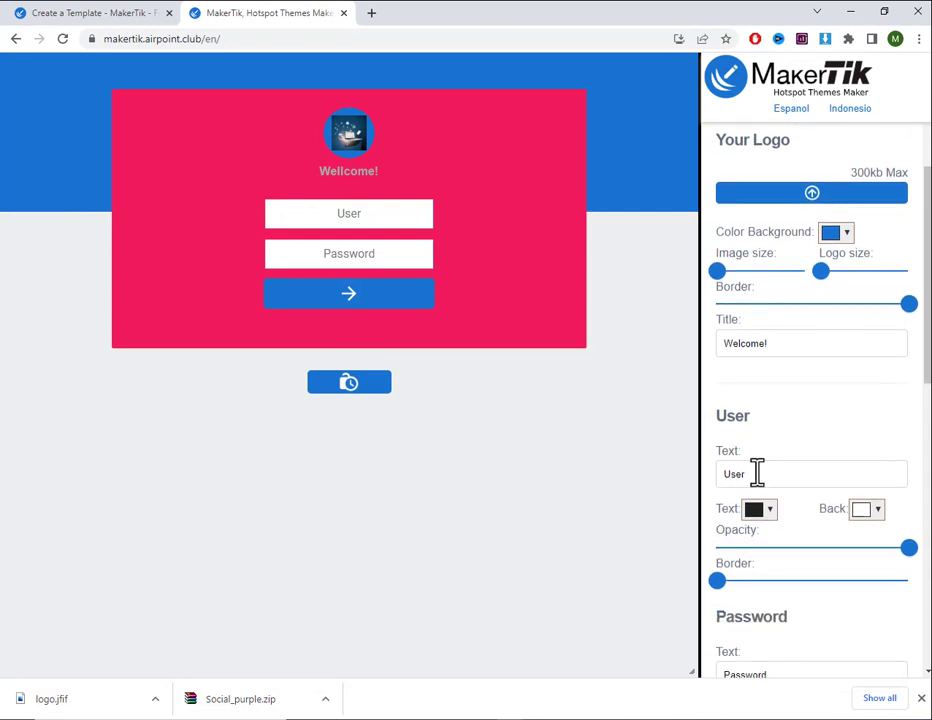
drag(757, 474, 695, 477)
text(لاسم)
- Set the Password field's placeholder text to "ادخل كلمة المرور"
scroll(803, 545, down, 2)
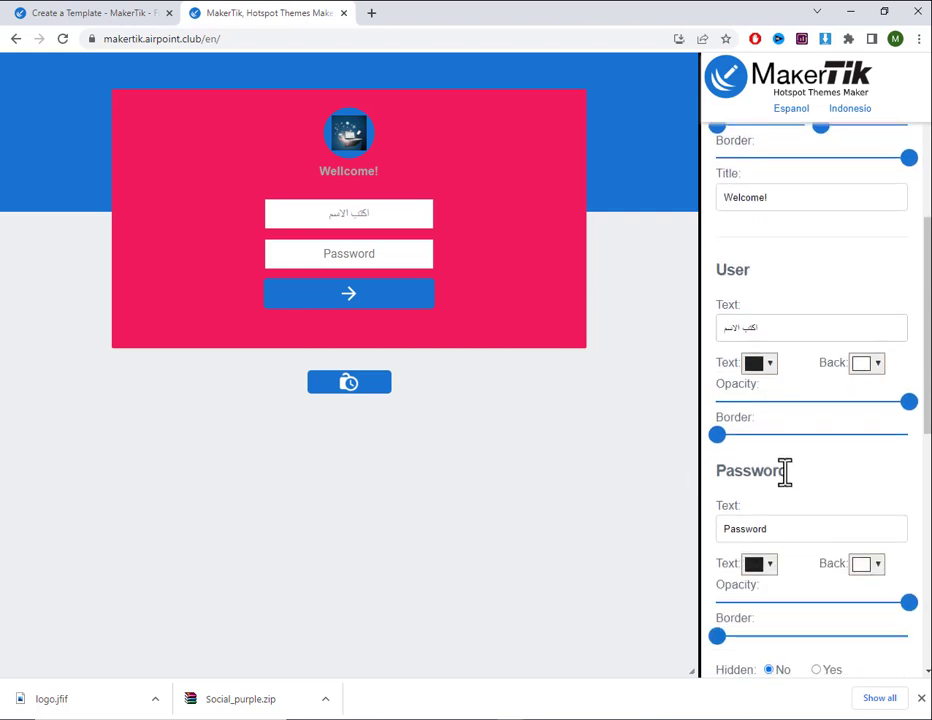
double_click(786, 456)
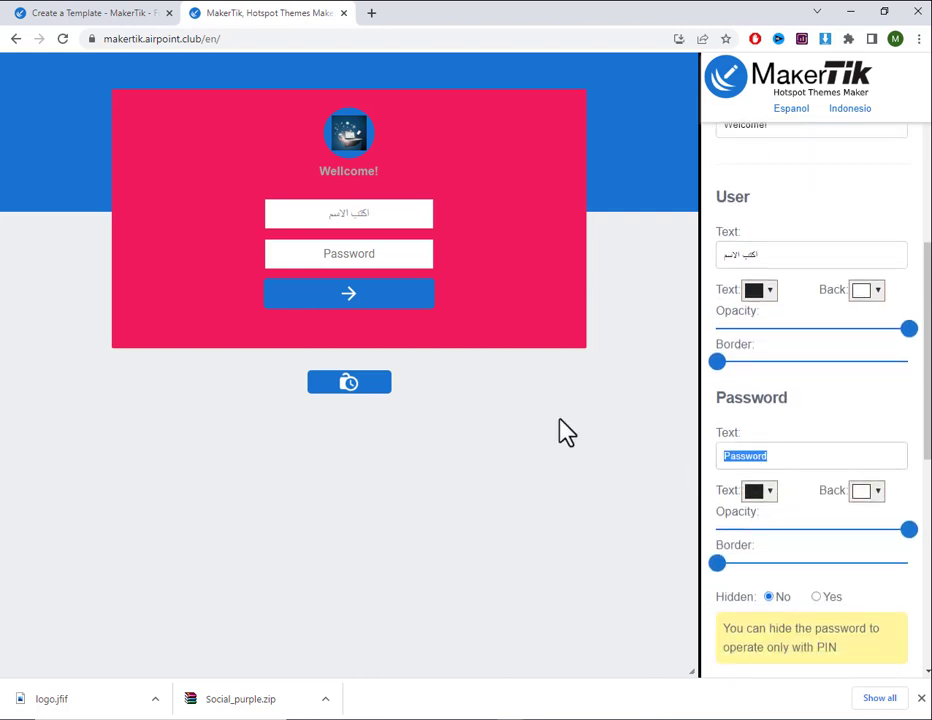
text(ادخل ك)
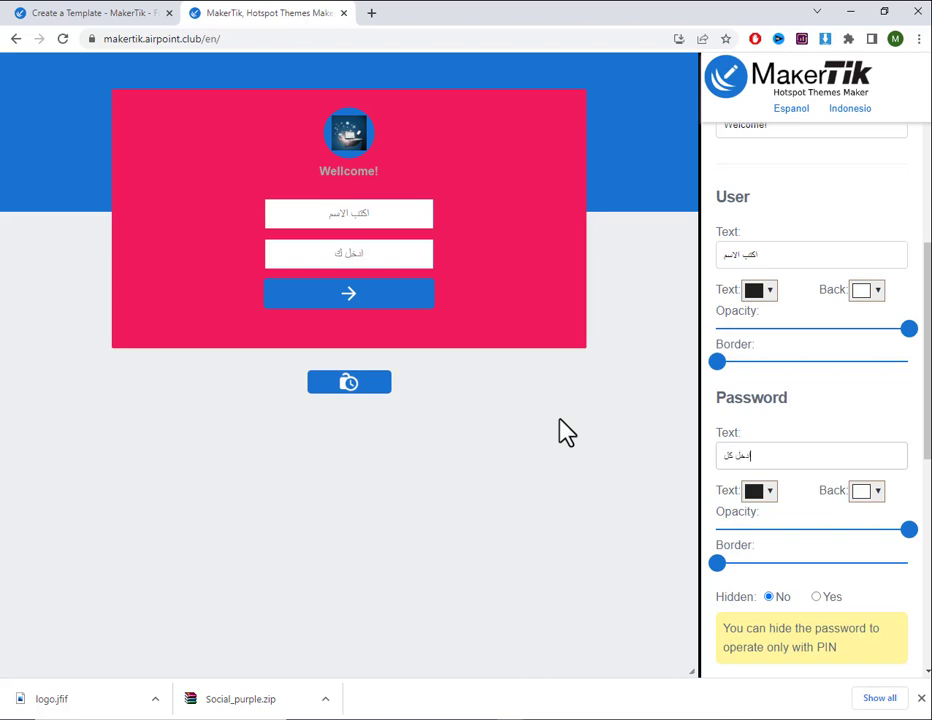
text(لمة المرور)
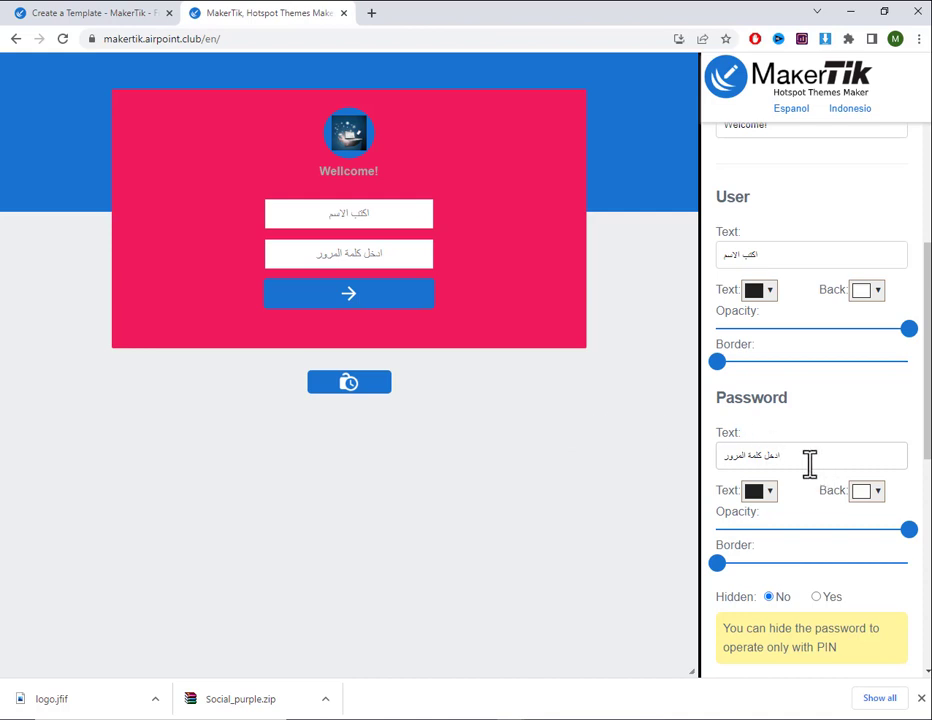
- Try hiding the password field for PIN-only login and set Hidden back to No
scroll(828, 549, down, 1)
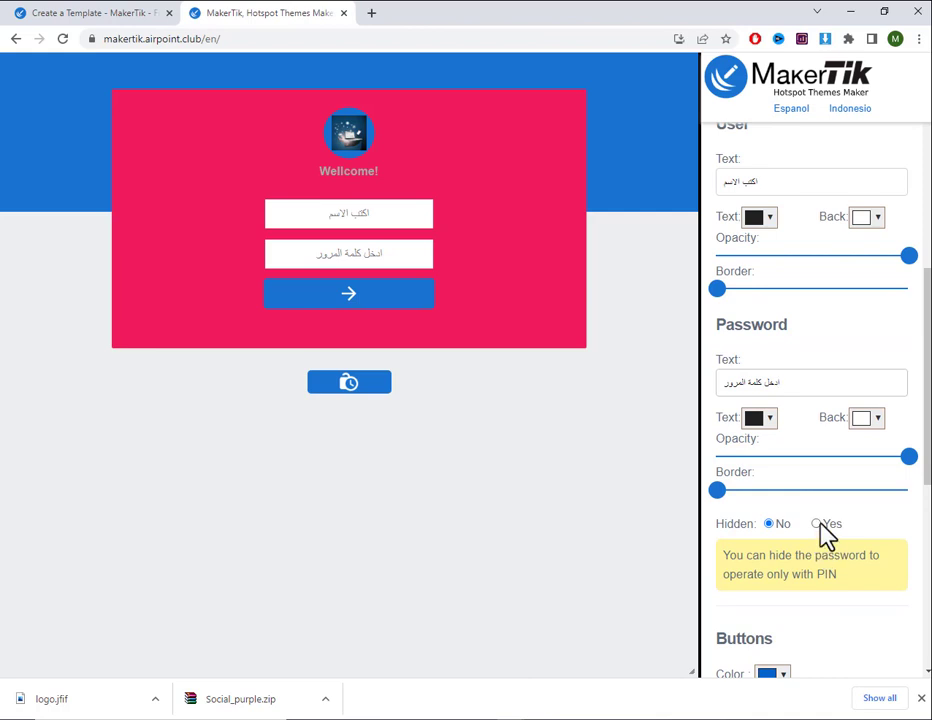
click(817, 524)
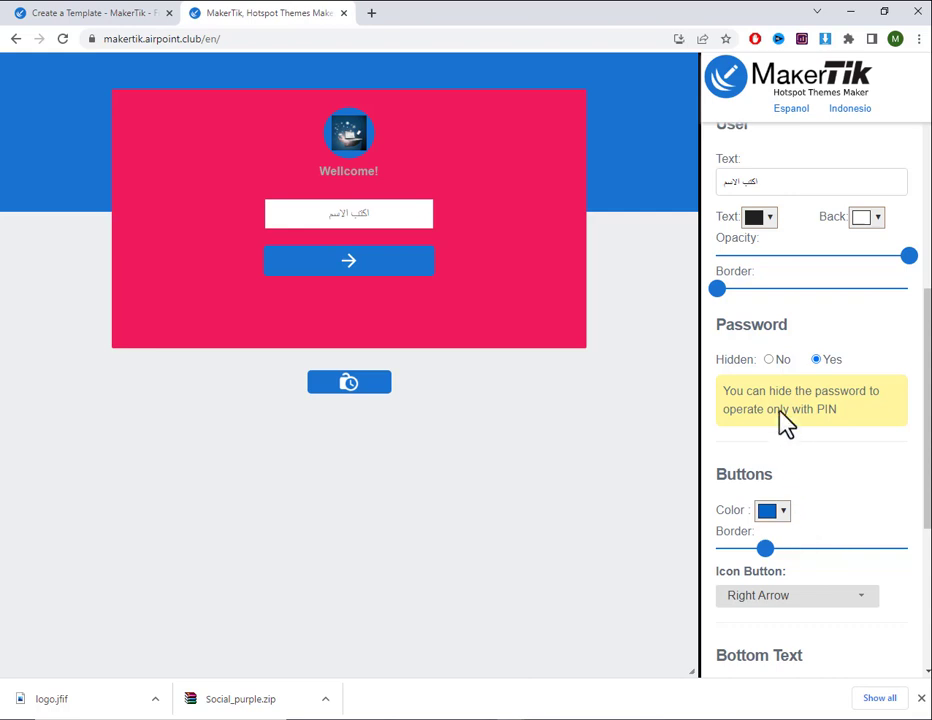
click(770, 361)
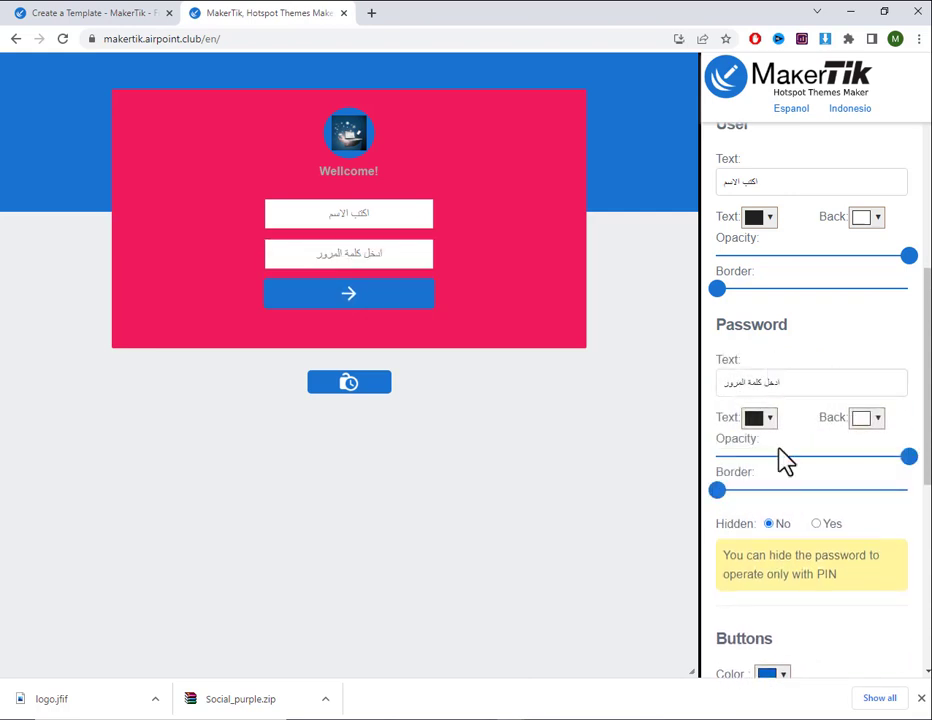
scroll(786, 462, down, 2)
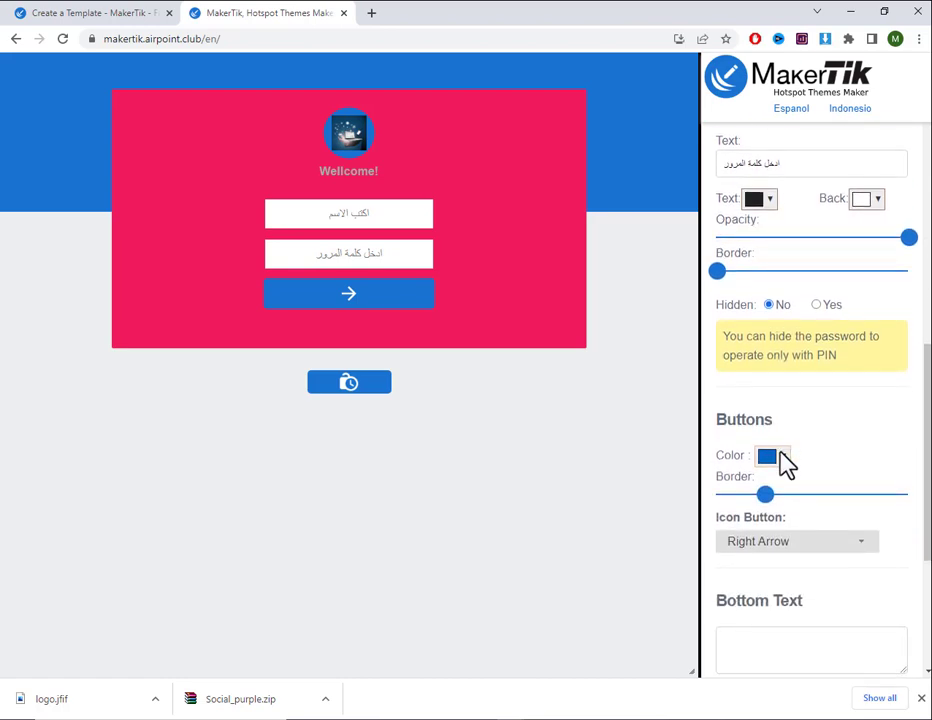
click(785, 457)
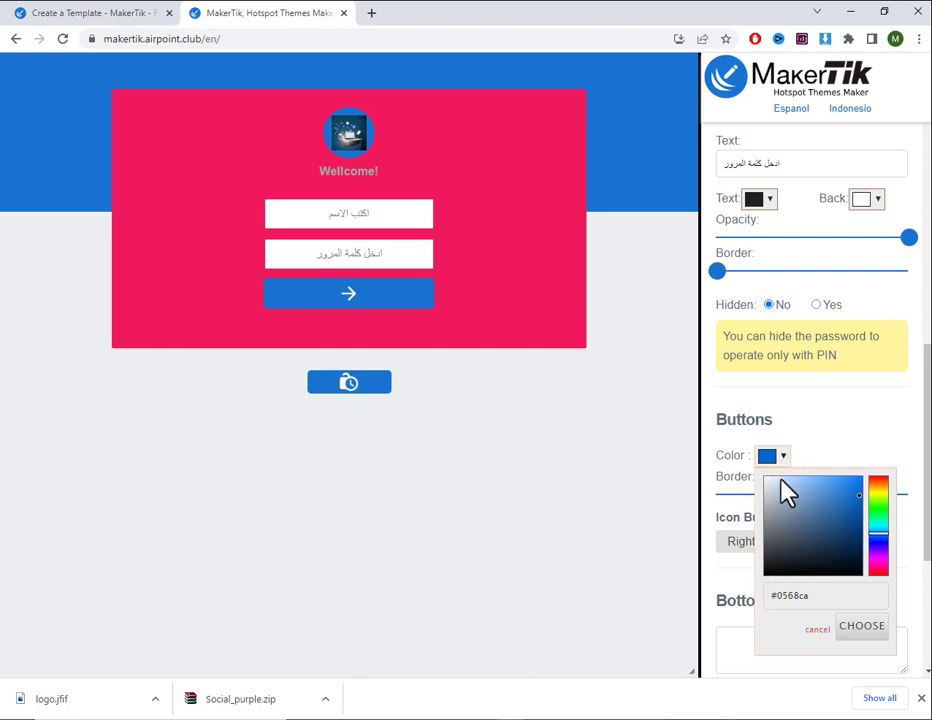
click(836, 460)
- Try the Door and Check icons on the login button, and set the button icon to Apps
scroll(829, 503, down, 2)
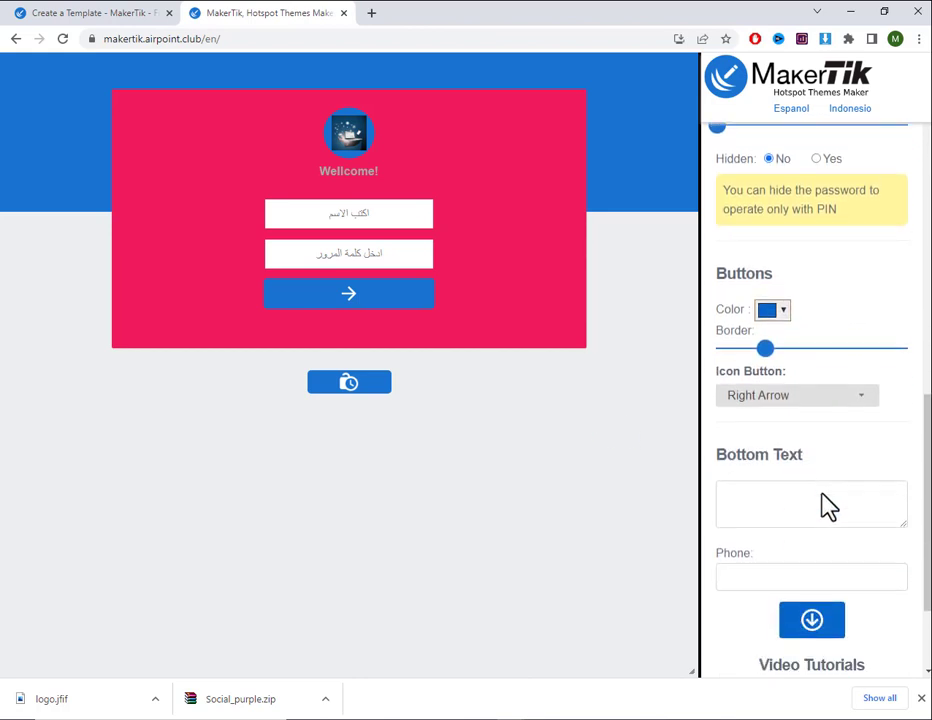
click(849, 395)
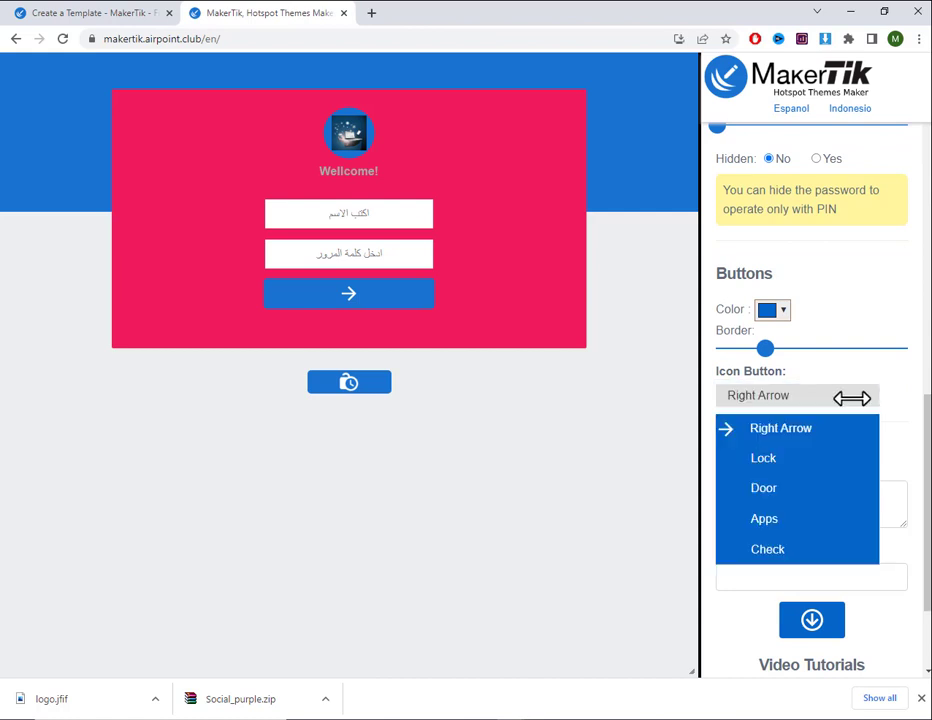
click(764, 491)
click(780, 390)
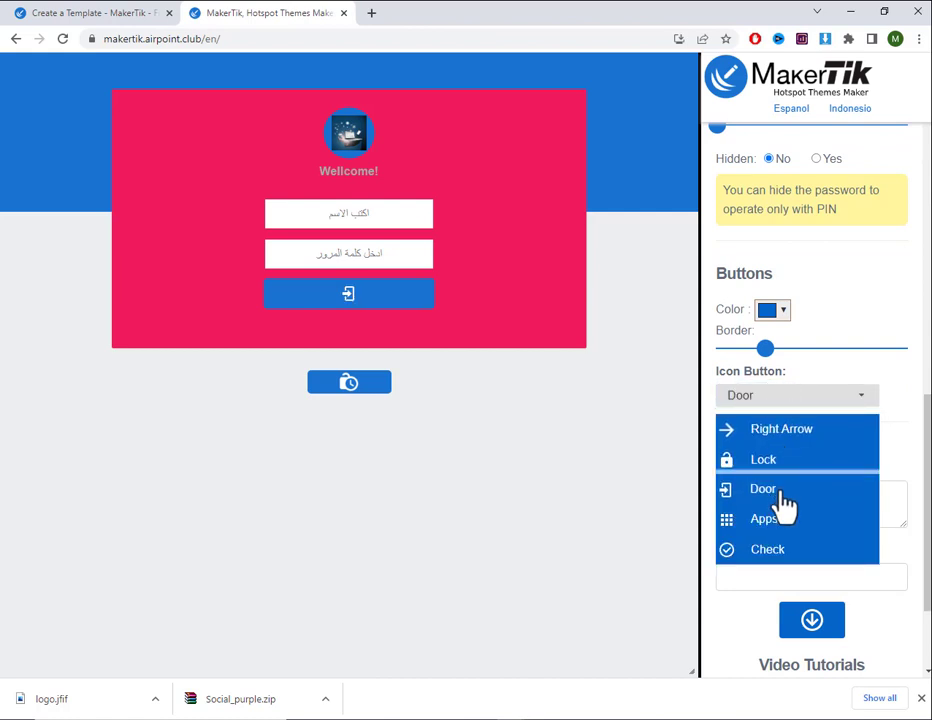
click(766, 550)
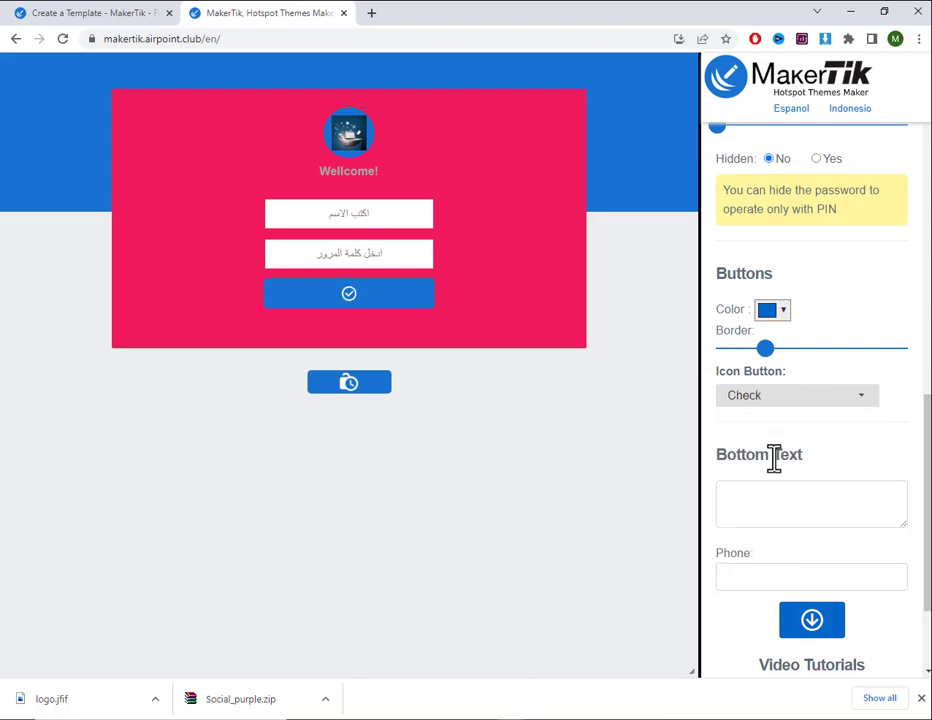
click(786, 395)
click(764, 522)
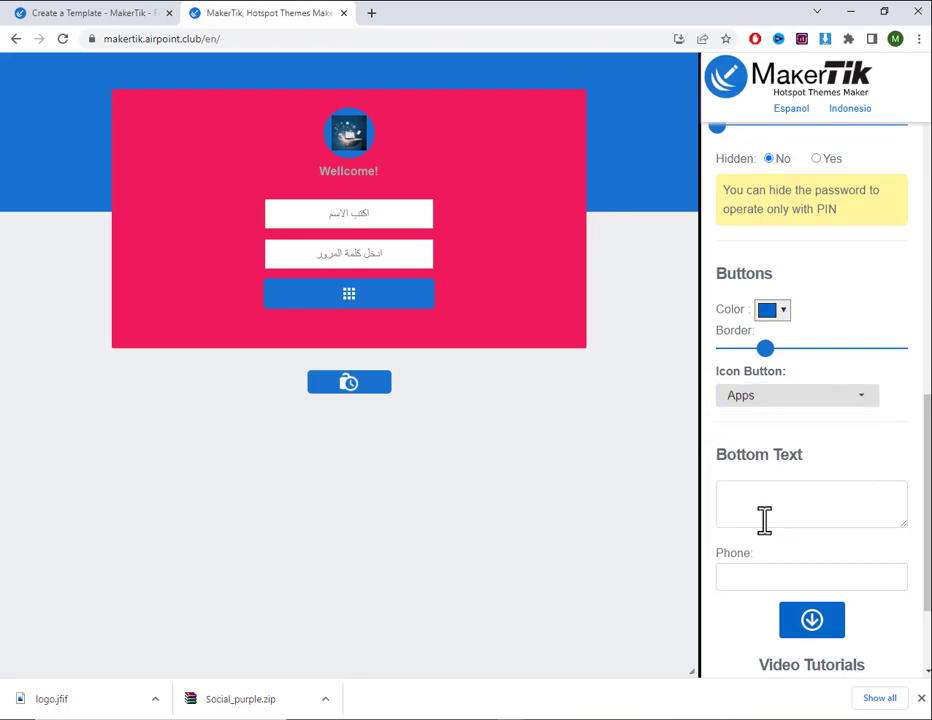
click(777, 393)
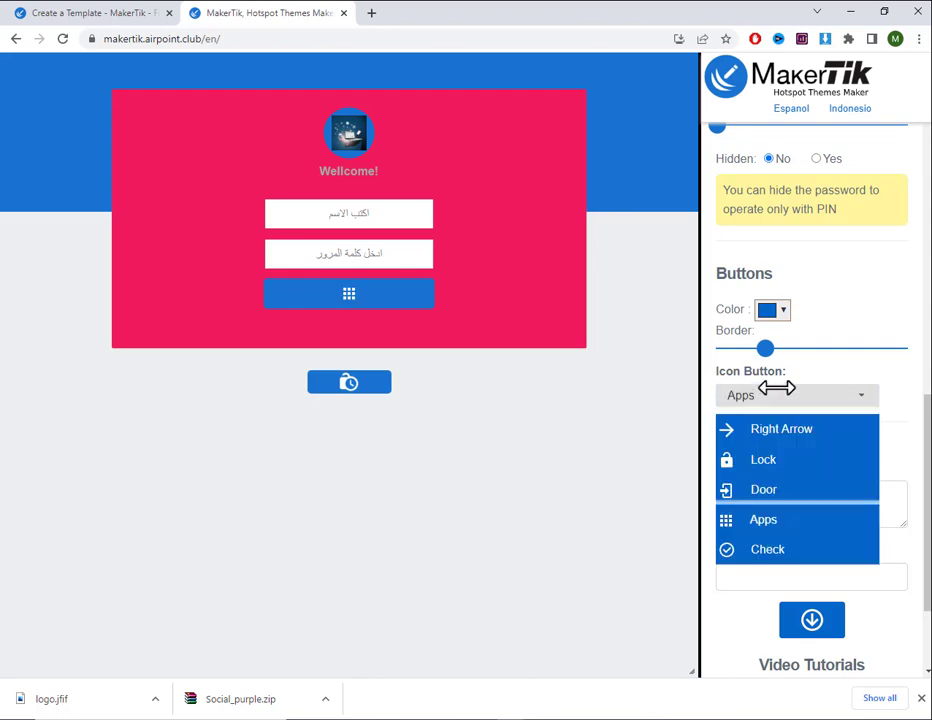
click(895, 372)
- Replace the logo title "Welcome!" with "Mously Academy"
scroll(880, 410, down, 1)
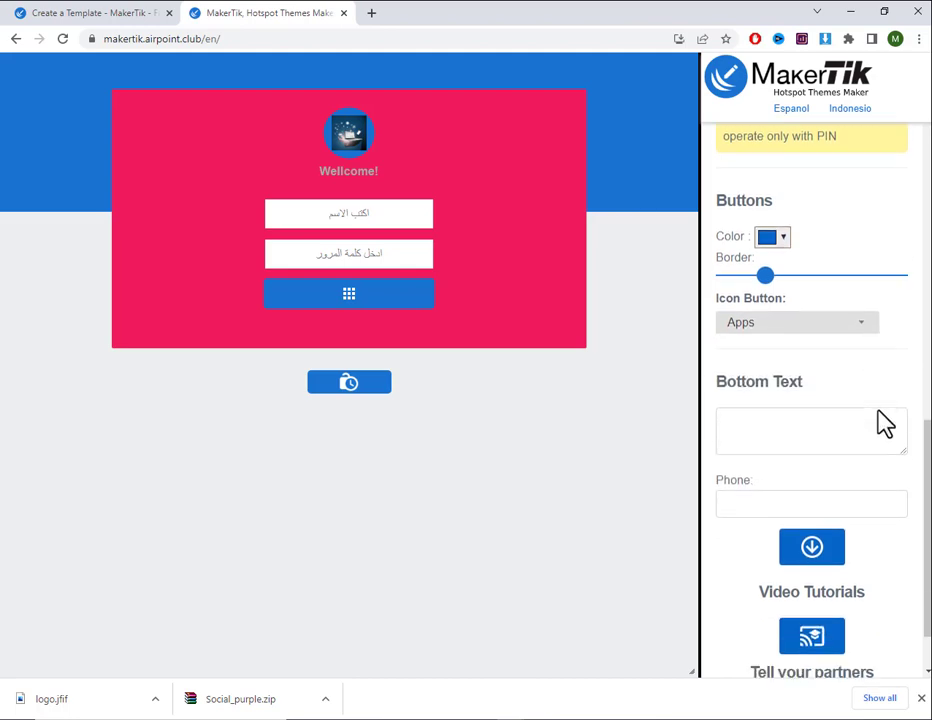
click(825, 427)
scroll(825, 427, up, 10)
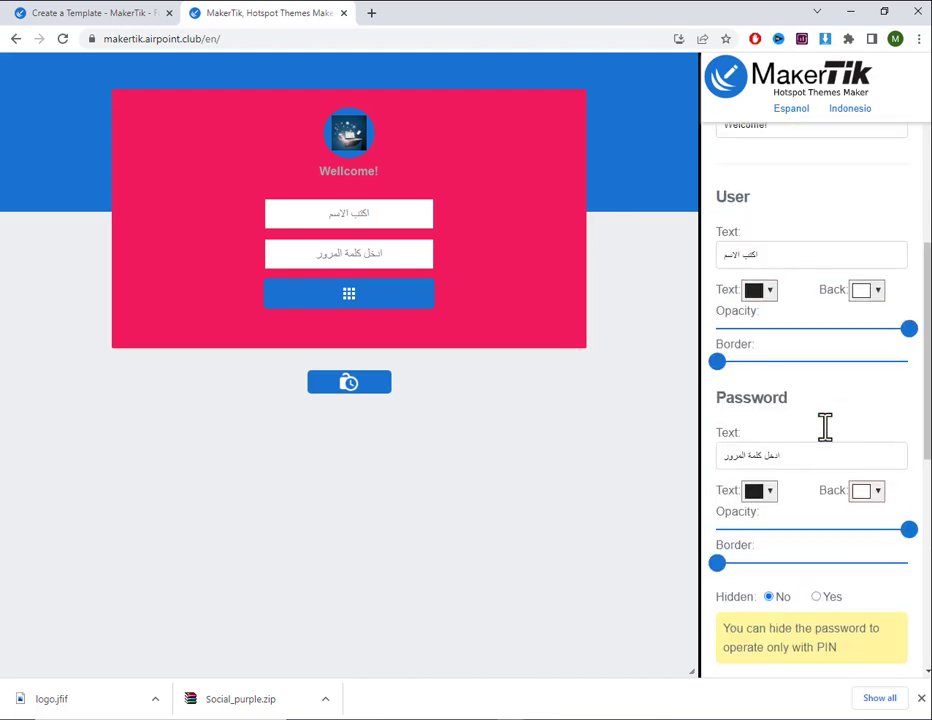
scroll(826, 438, up, 2)
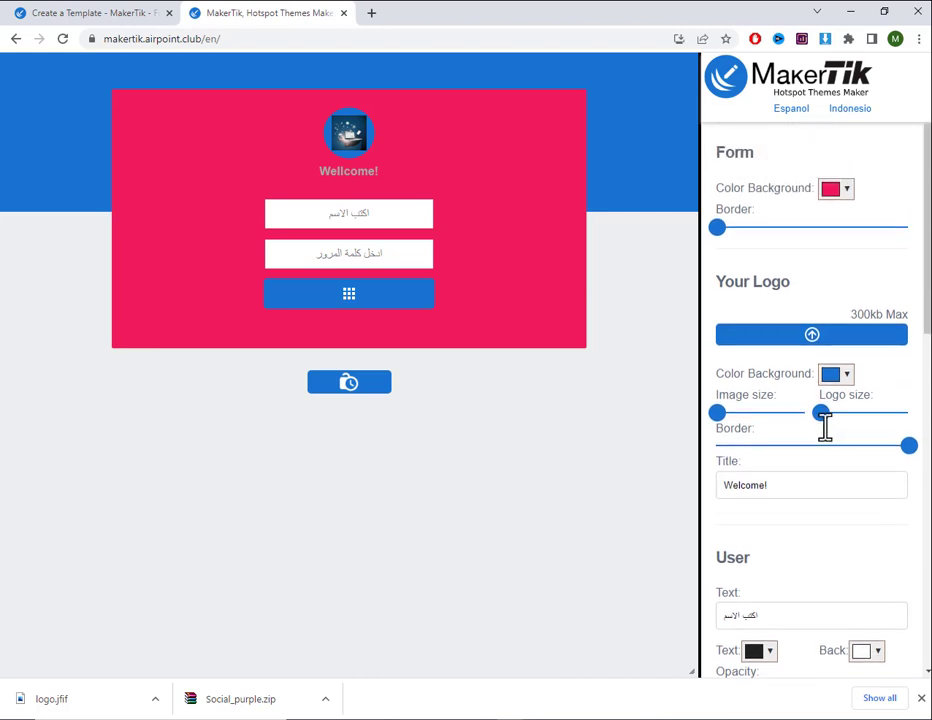
drag(767, 562, 692, 562)
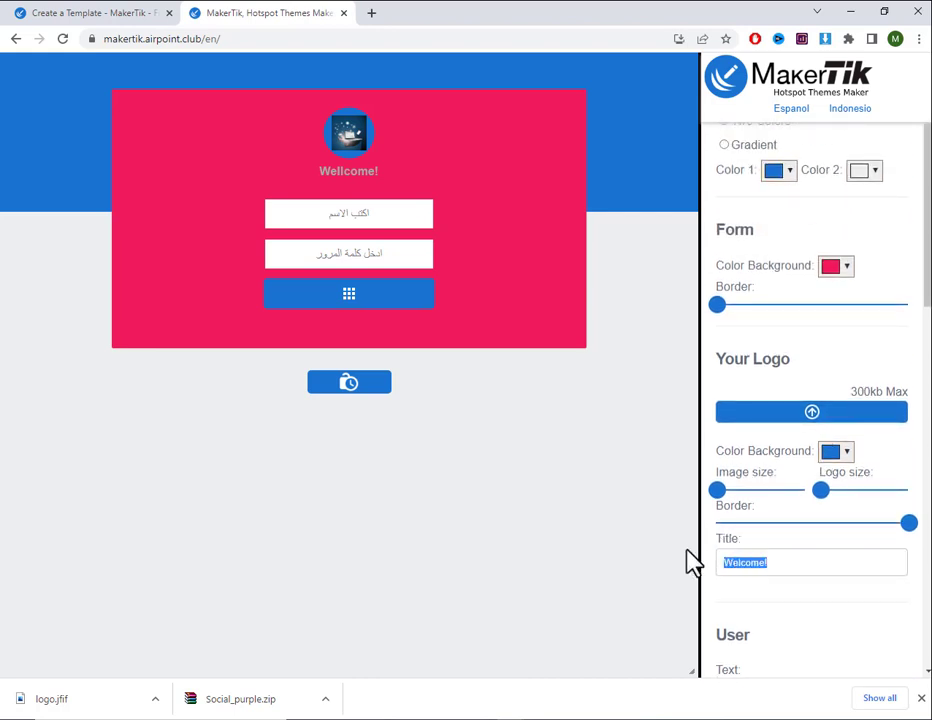
text(خصمخ)
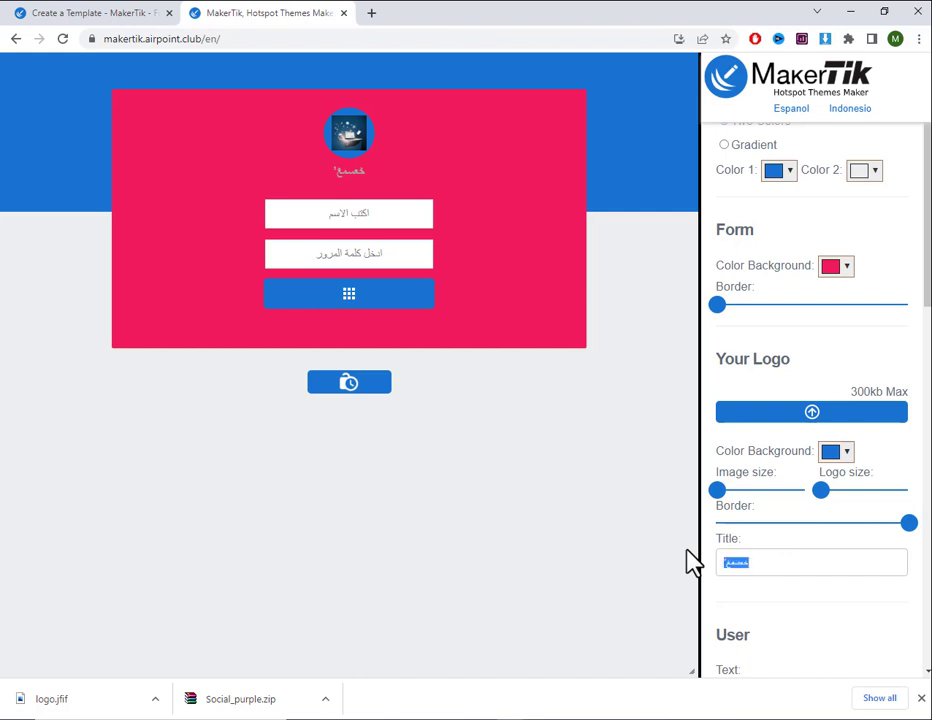
key(BackSpace)
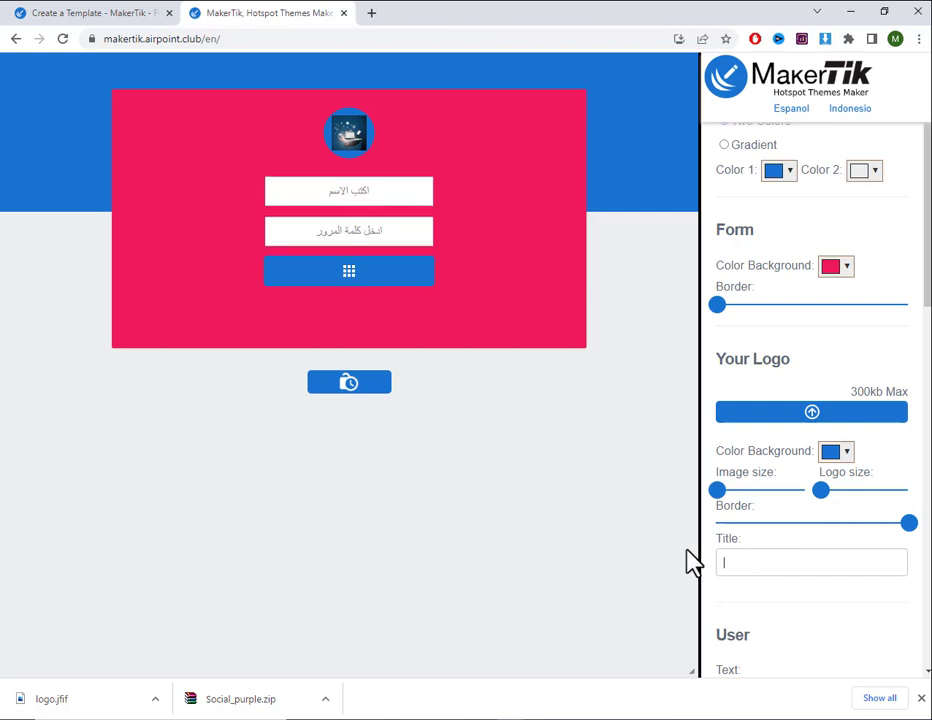
text(Mousl)
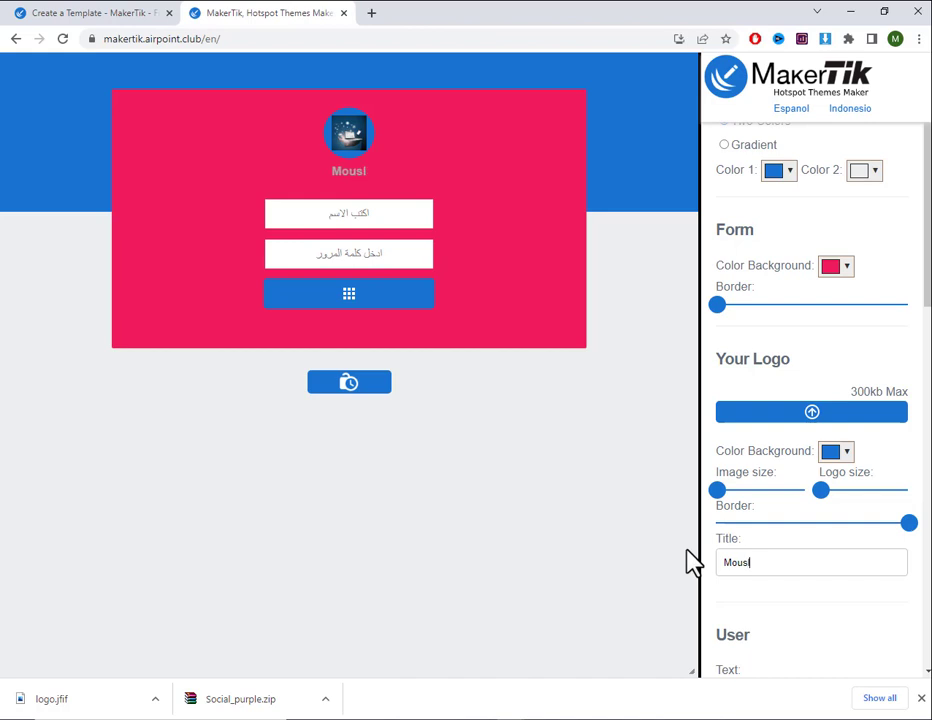
text(y Academy)
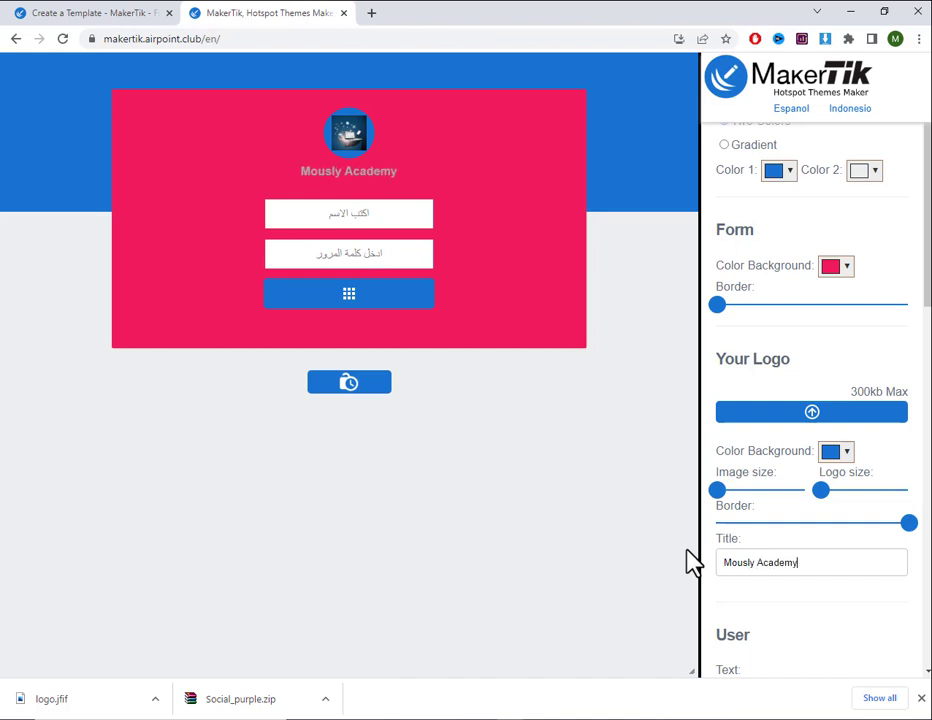
- Review the template's background, form, logo, user and password settings
scroll(811, 499, down, 2)
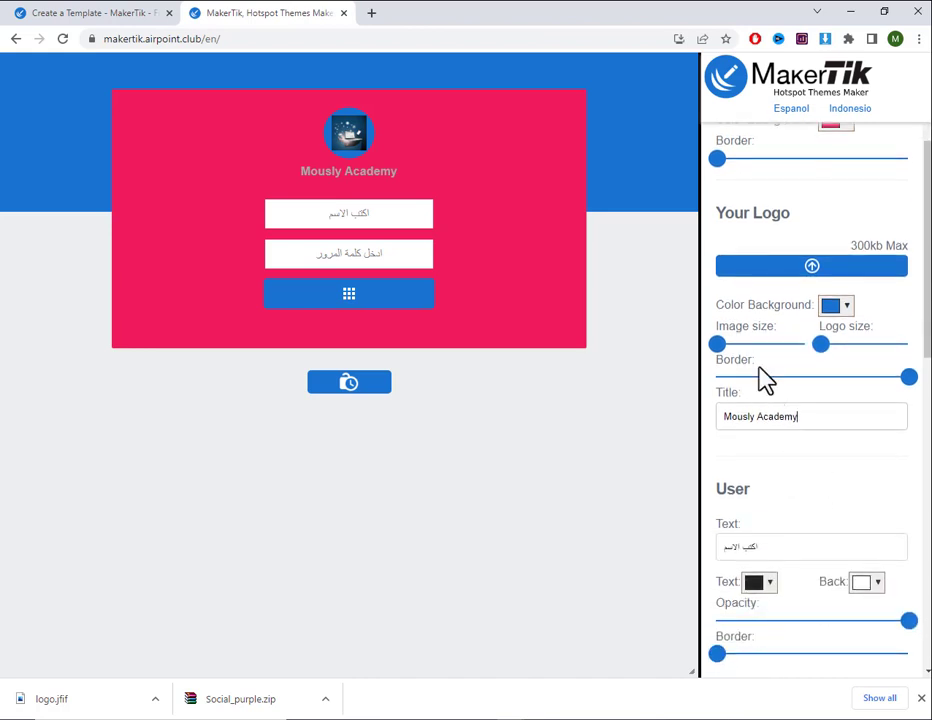
scroll(757, 370, down, 2)
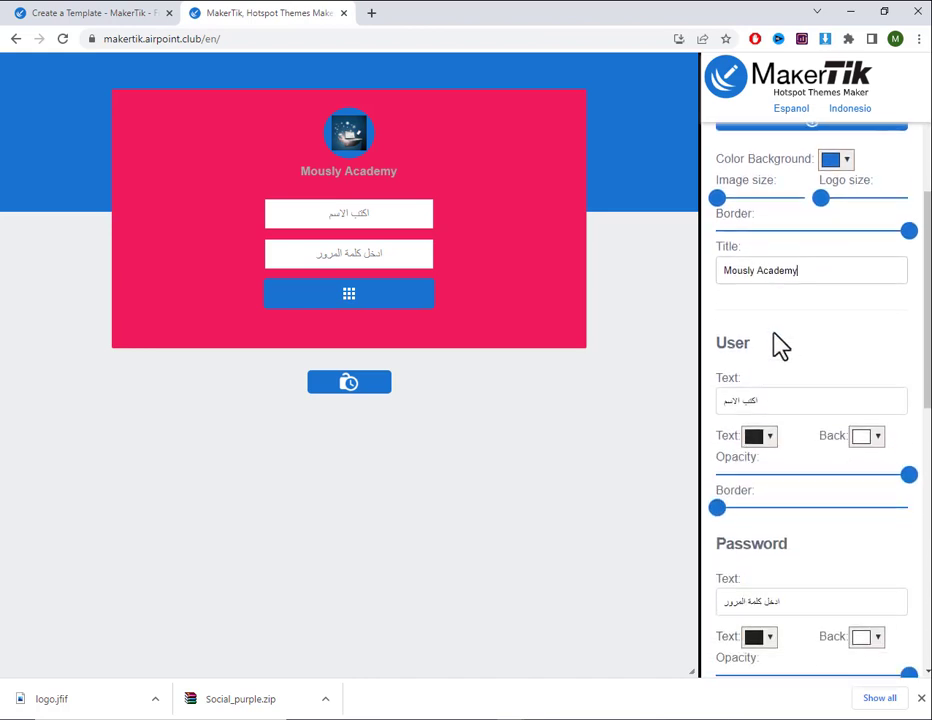
scroll(781, 345, down, 1)
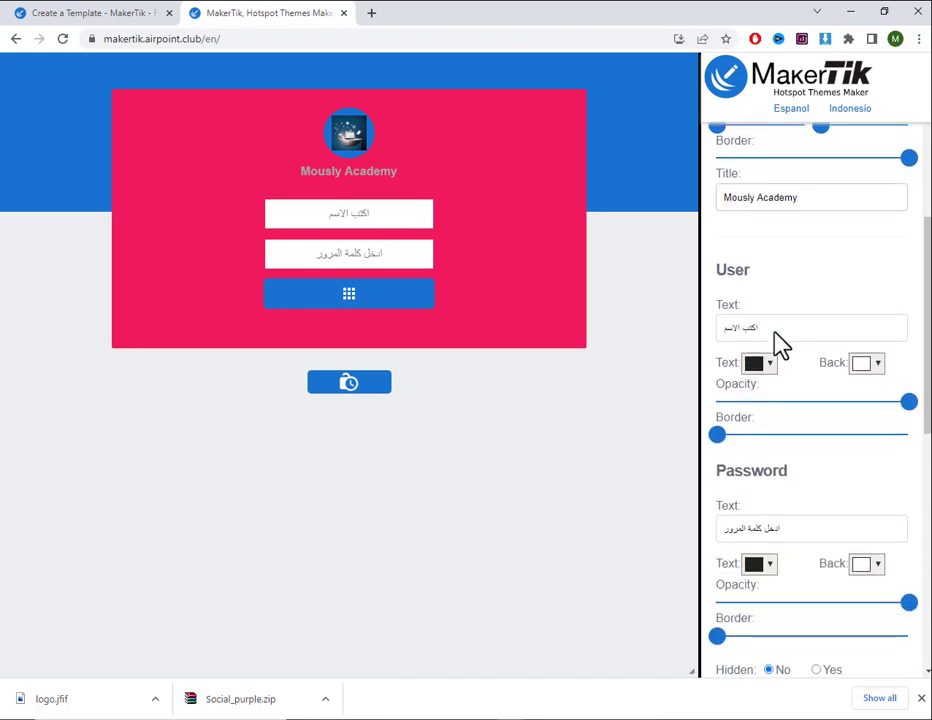
scroll(781, 345, down, 1)
scroll(778, 340, up, 1)
scroll(779, 340, up, 4)
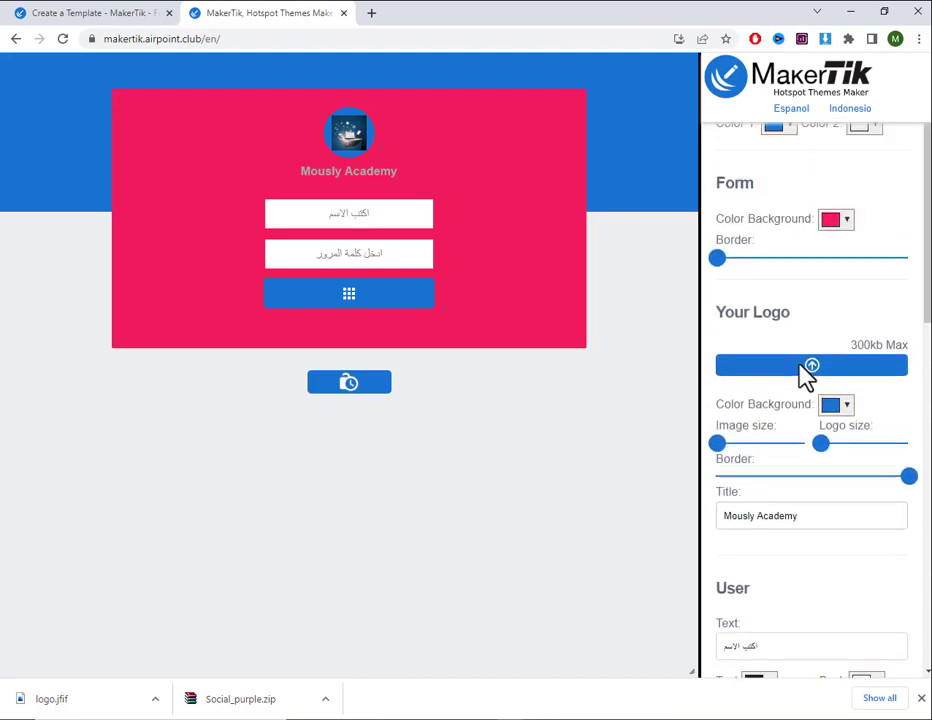
scroll(806, 377, up, 2)
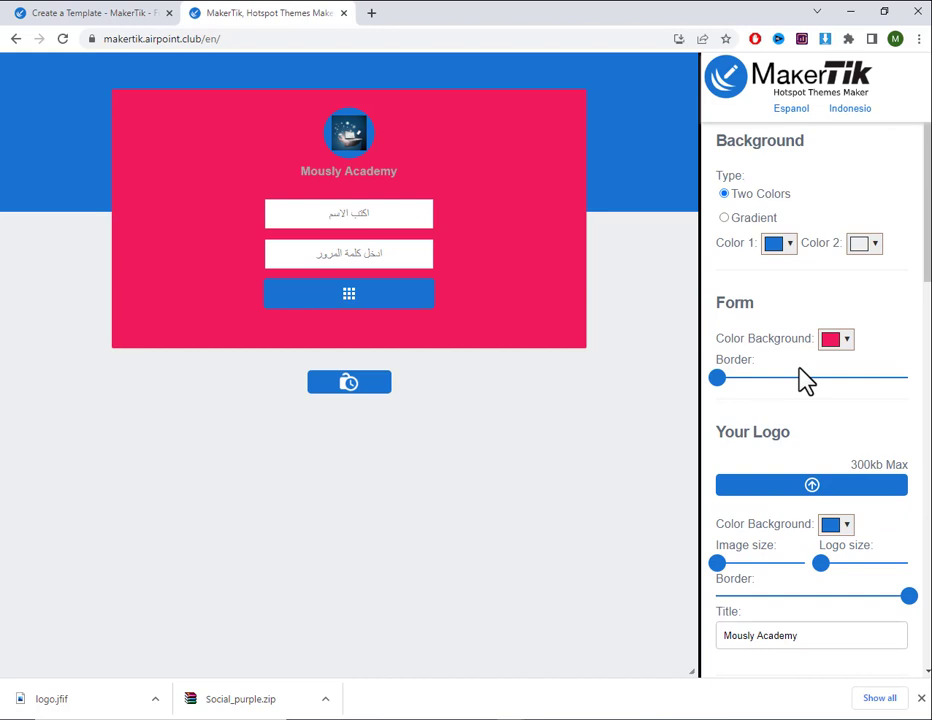
- Enlarge the logo circle and the image inside it, and slightly reduce the logo's border rounding
scroll(806, 377, down, 4)
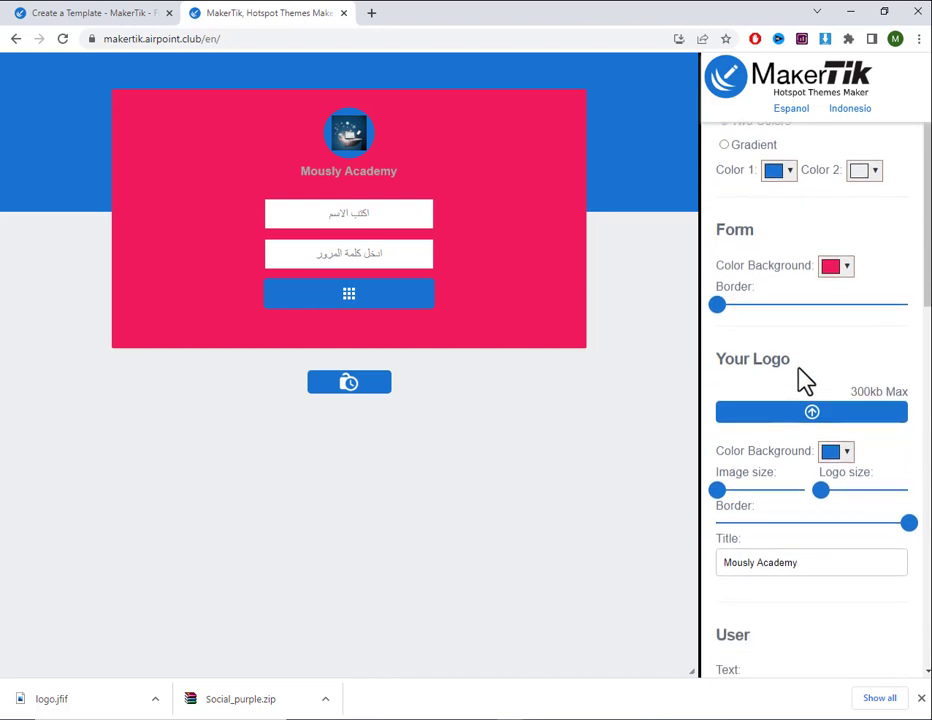
scroll(806, 380, down, 1)
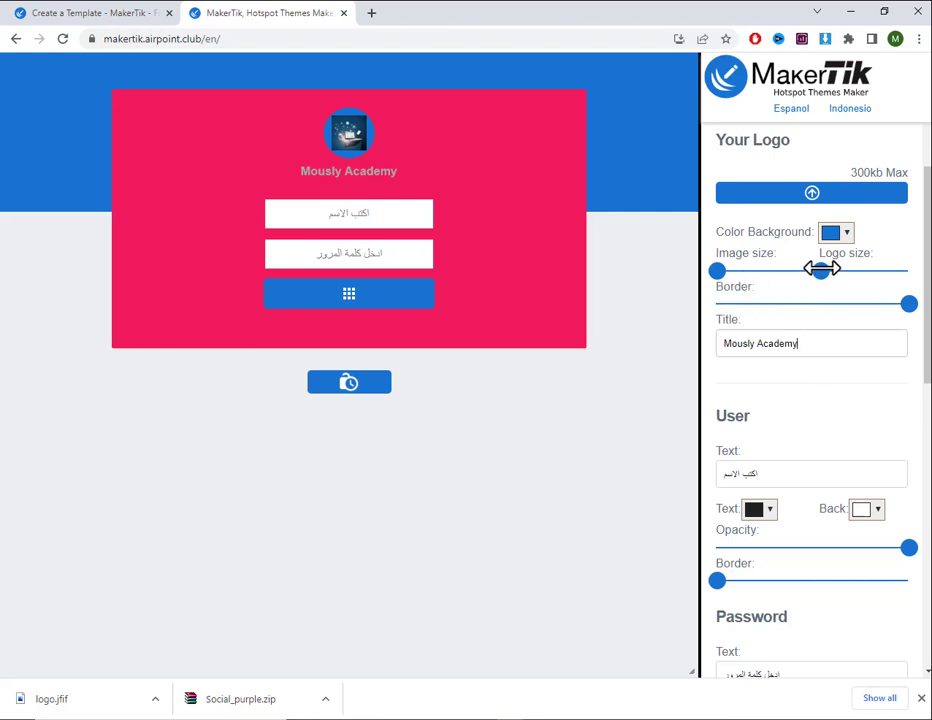
drag(820, 269, 884, 268)
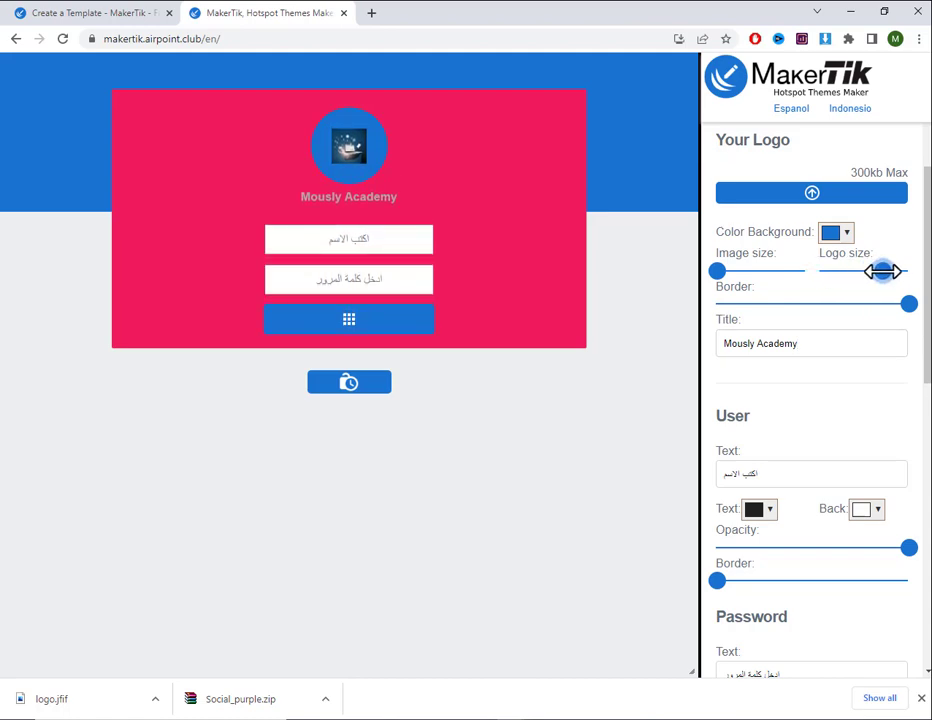
drag(711, 267, 730, 267)
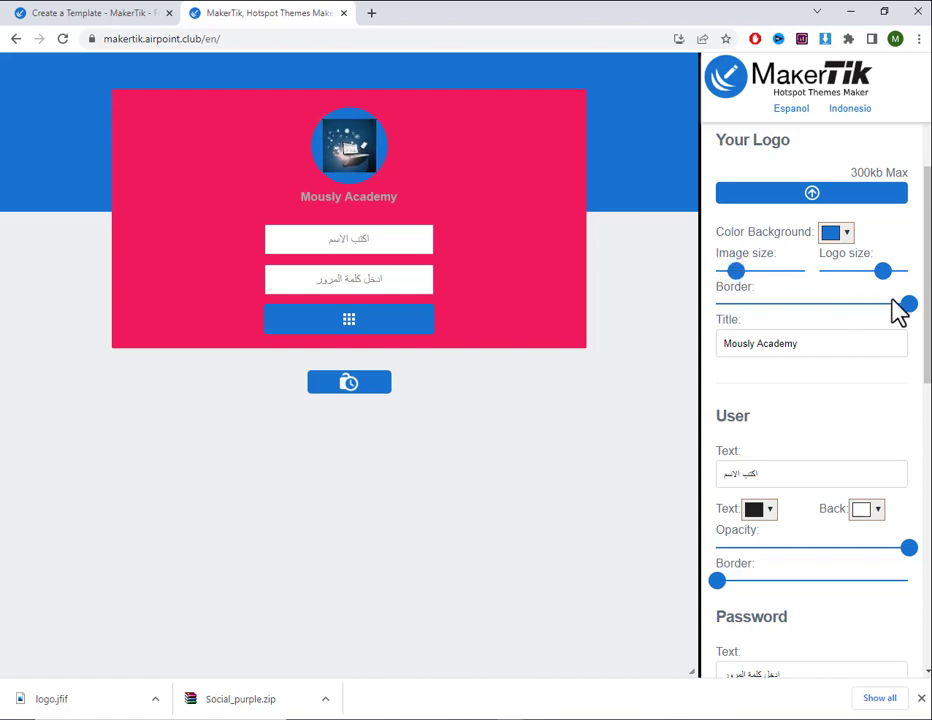
mouse_move(906, 302)
mouse_down()
mouse_move(797, 306)
mouse_move(898, 302)
mouse_up()
- Set the template's bottom text to "مرحبا بك"
scroll(822, 378, down, 4)
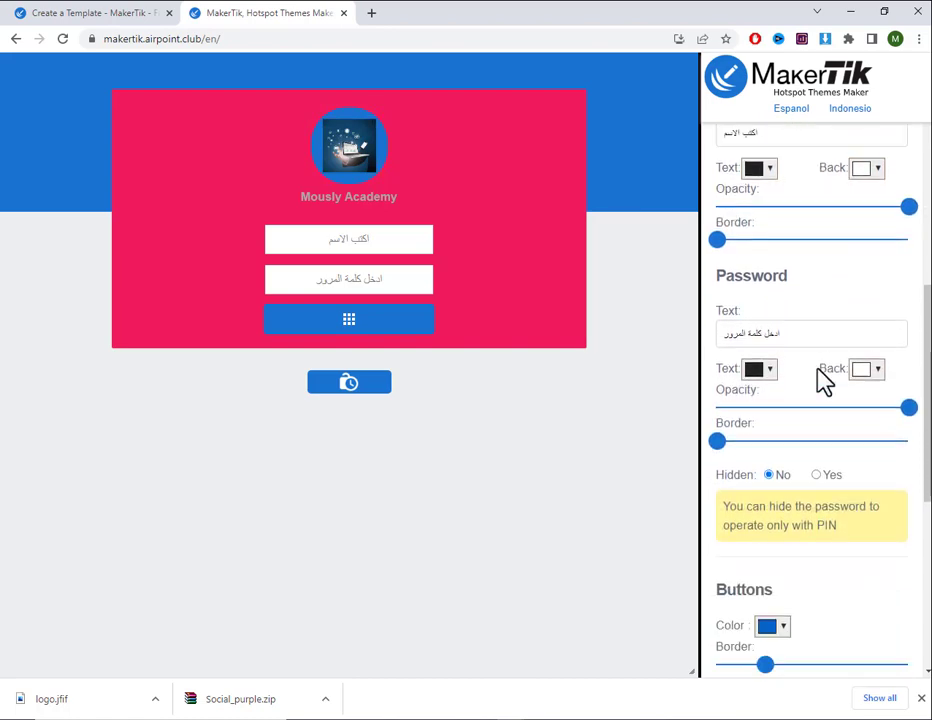
scroll(822, 378, down, 5)
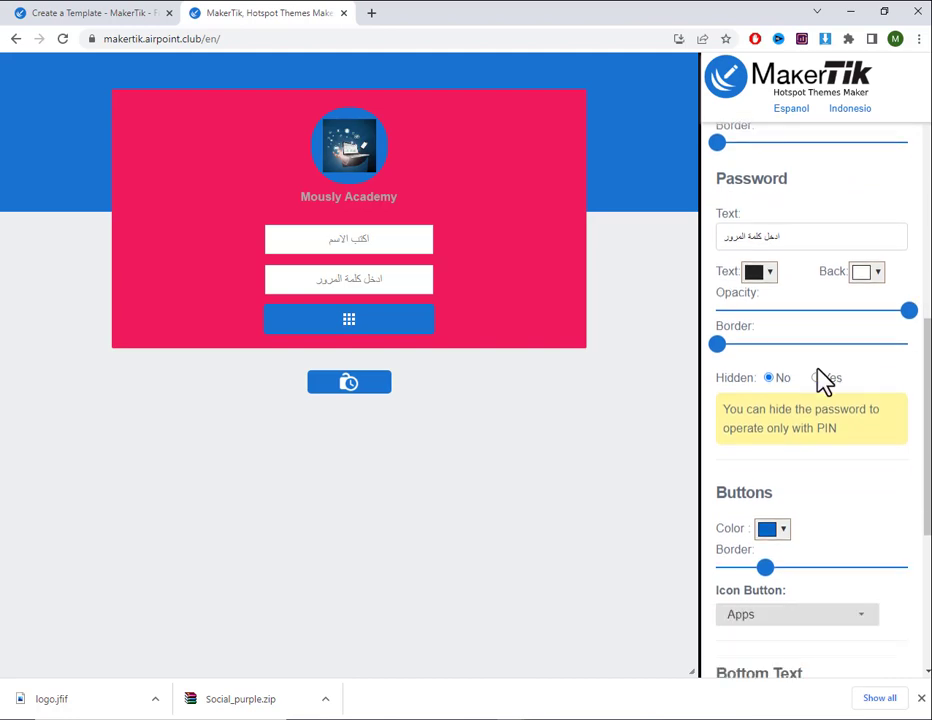
click(800, 440)
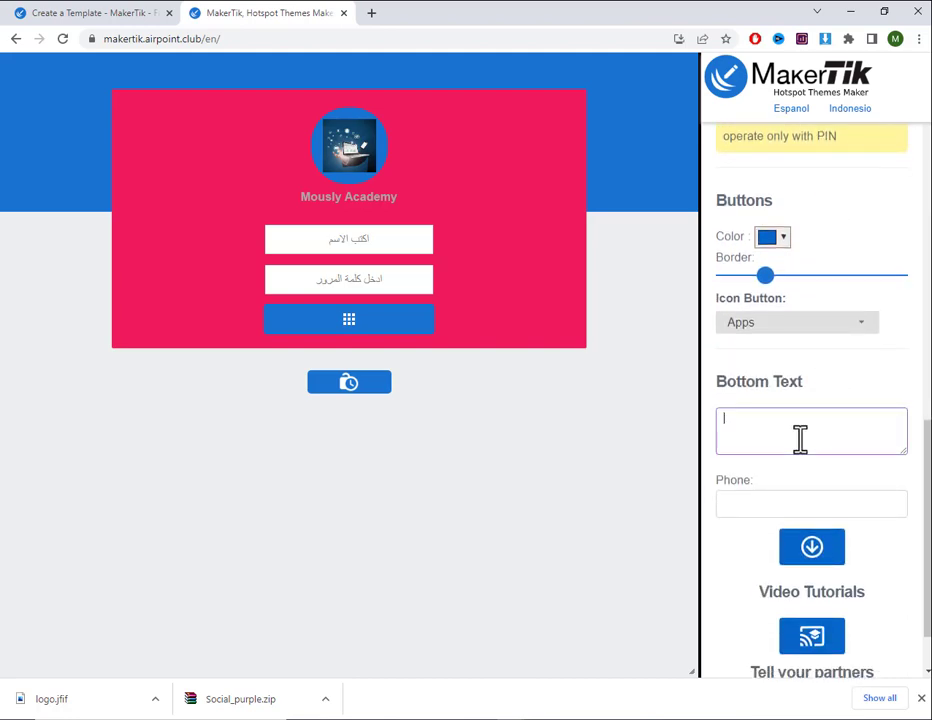
text(ا)
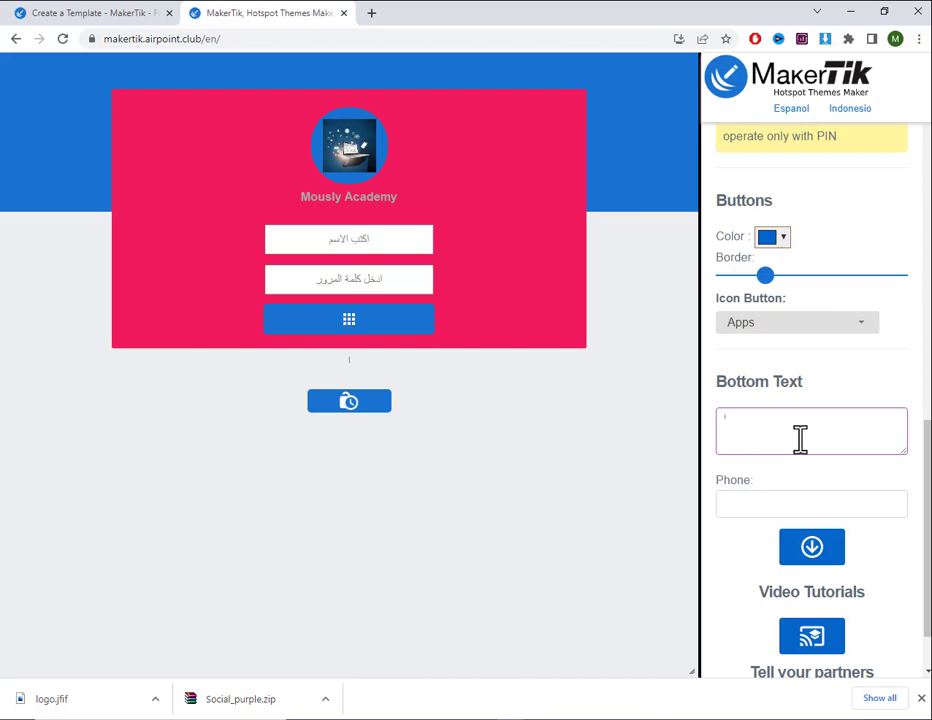
text(مرحبابك)
- Download the customized hotspot template
scroll(872, 603, down, 1)
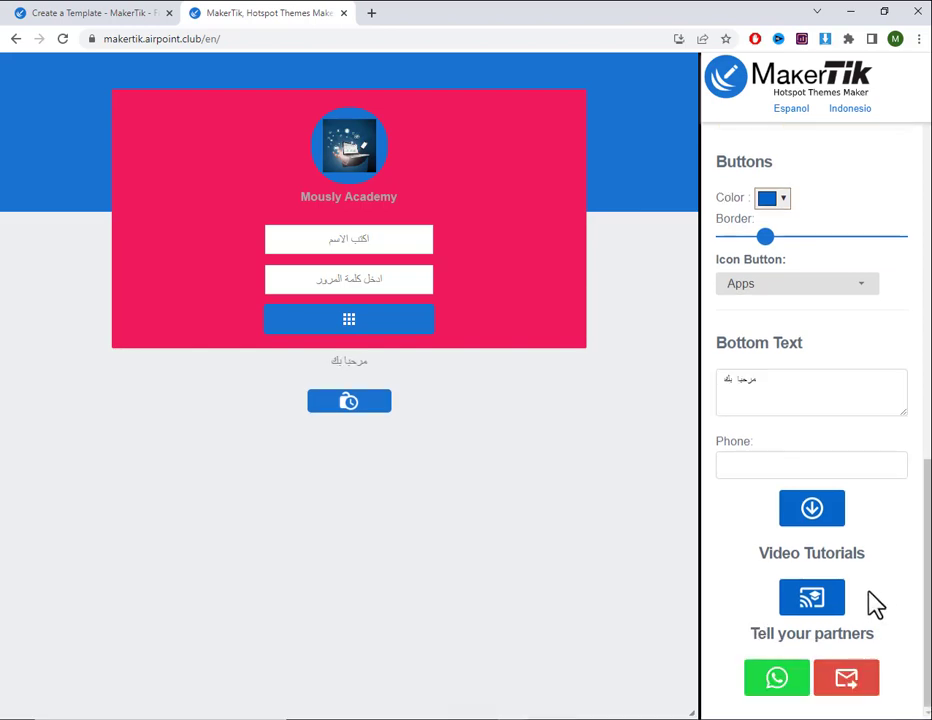
click(826, 532)
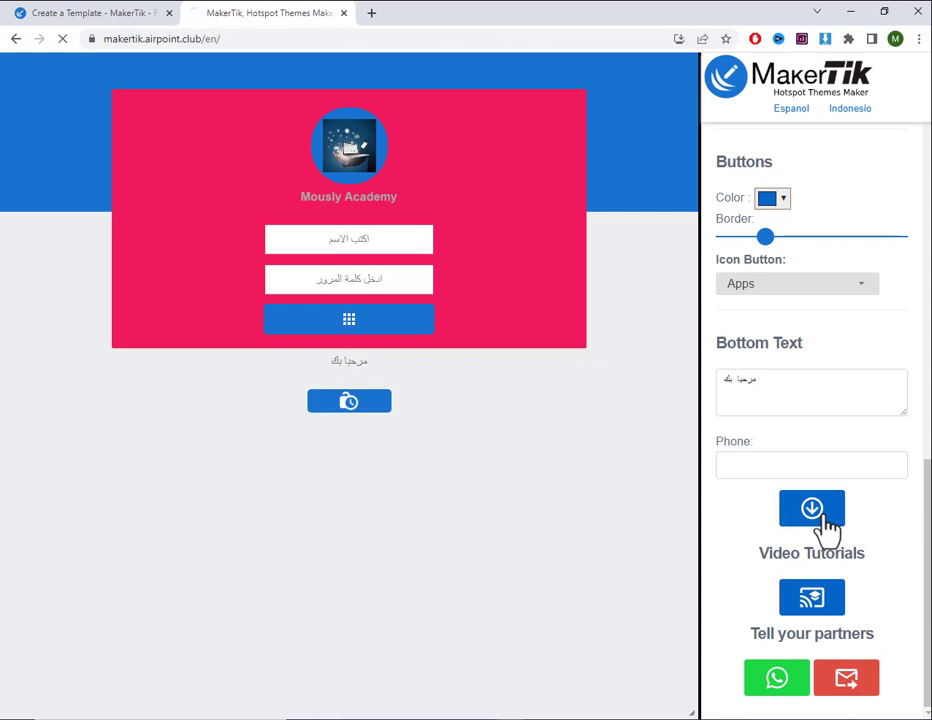